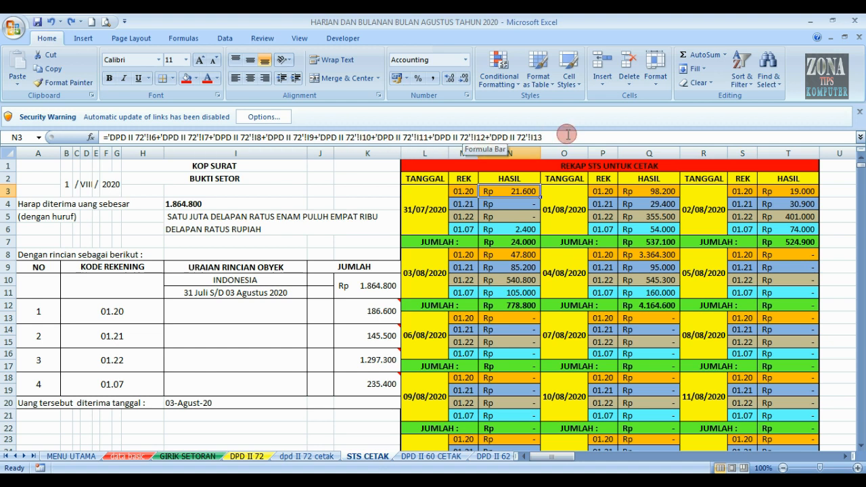
# - Examine the formulas behind the 31/07/2020 HASIL amounts for codes 01.20, 01.21, 01.22 and 01.07 in N3:N6
pyautogui.click(528, 203)
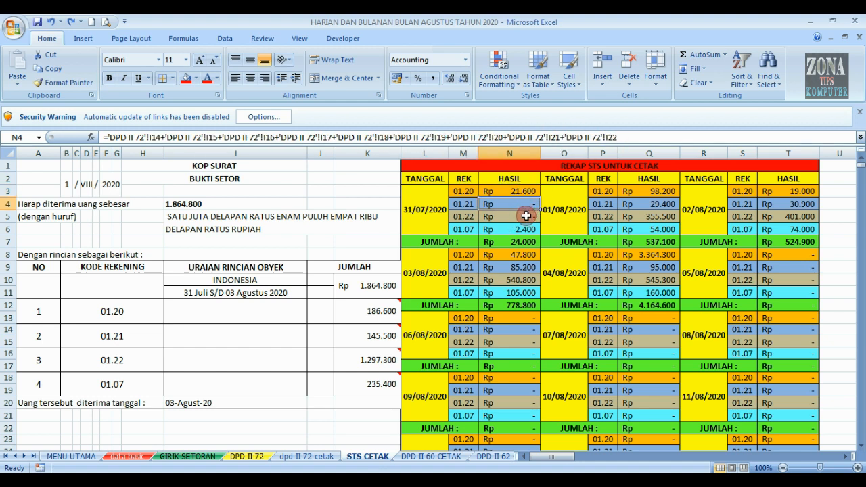
pyautogui.click(527, 215)
pyautogui.click(522, 228)
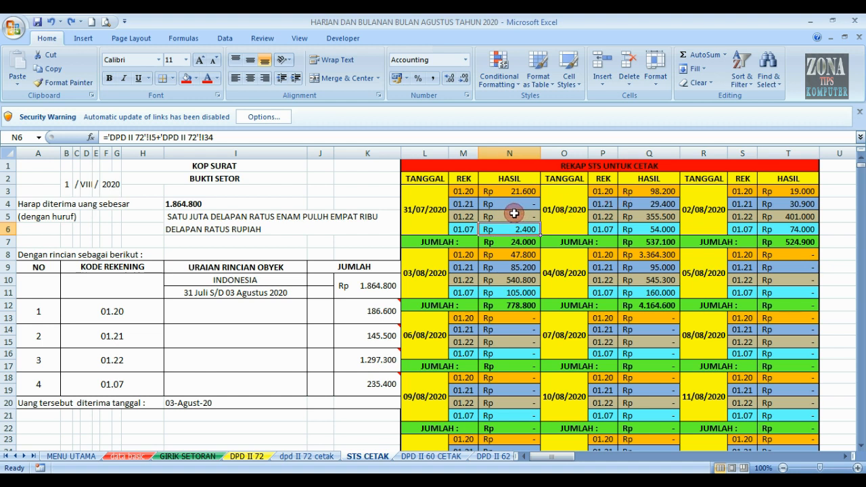
pyautogui.scroll(-15, 641, 214)
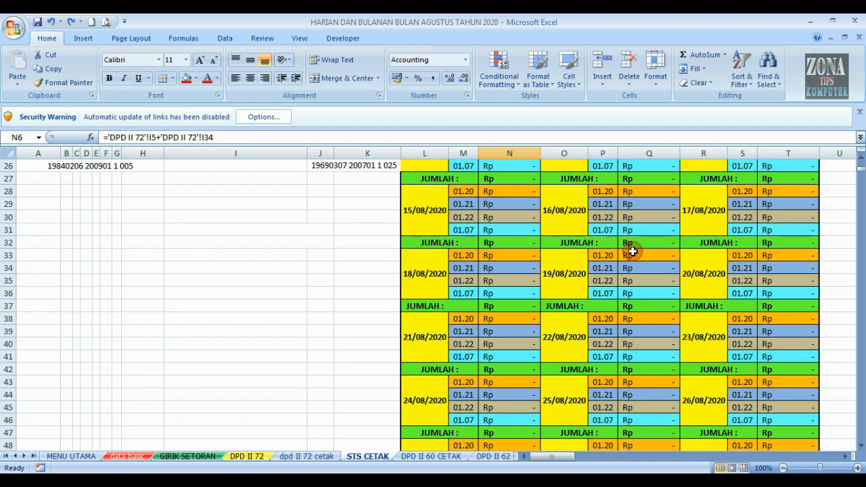
pyautogui.scroll(15, 632, 251)
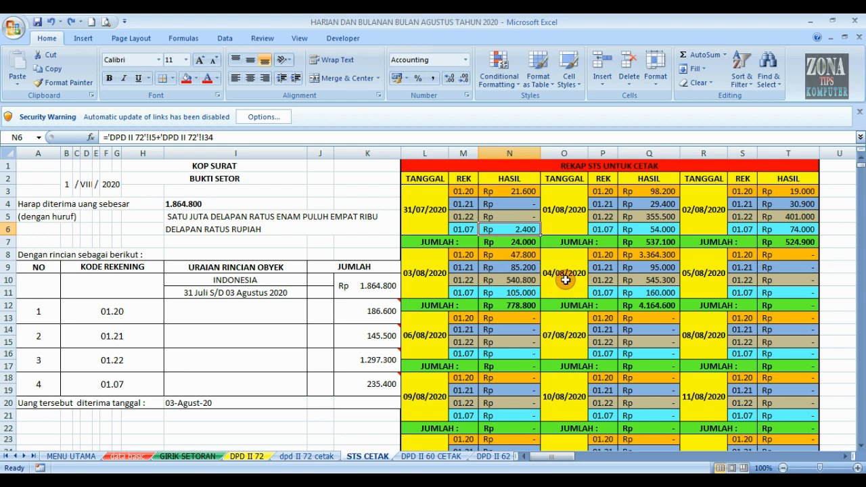
pyautogui.click(515, 203)
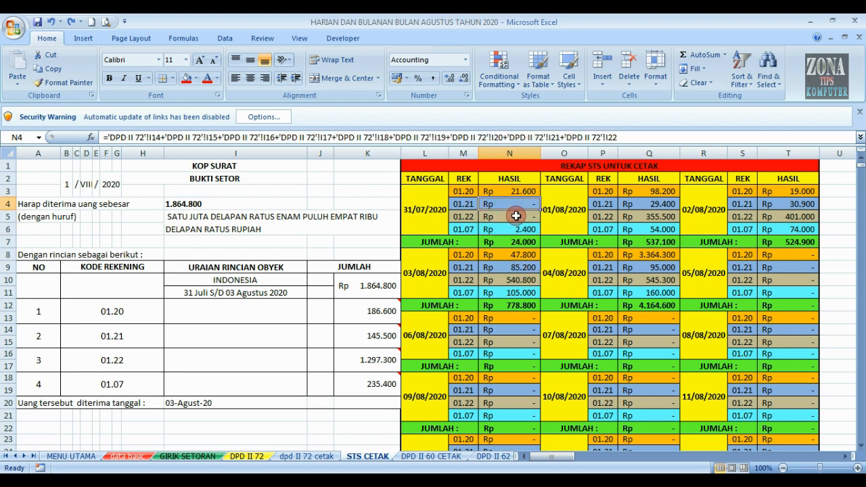
pyautogui.click(516, 216)
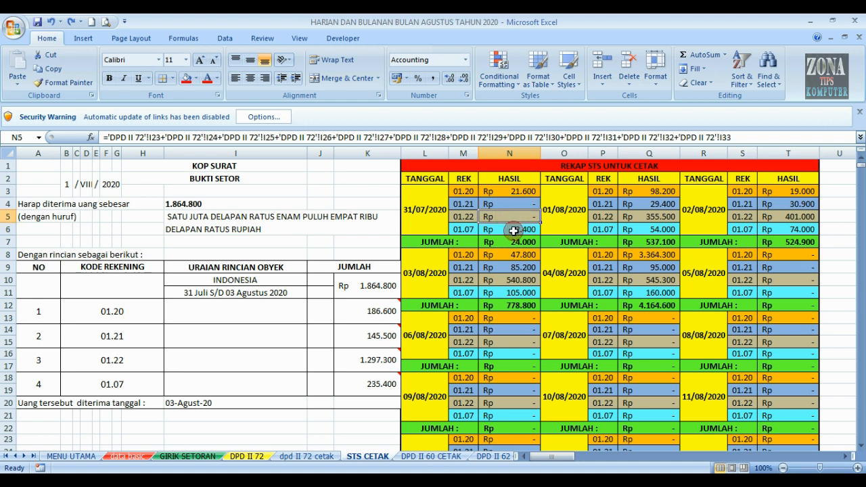
pyautogui.click(515, 231)
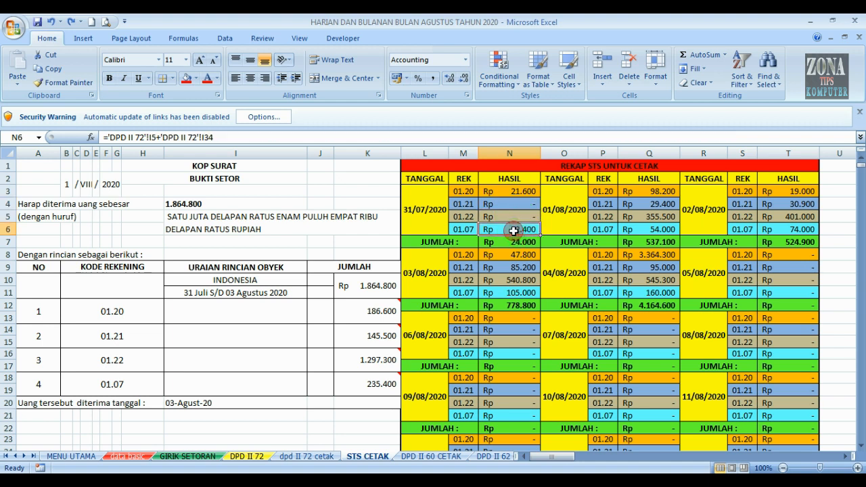
pyautogui.click(514, 191)
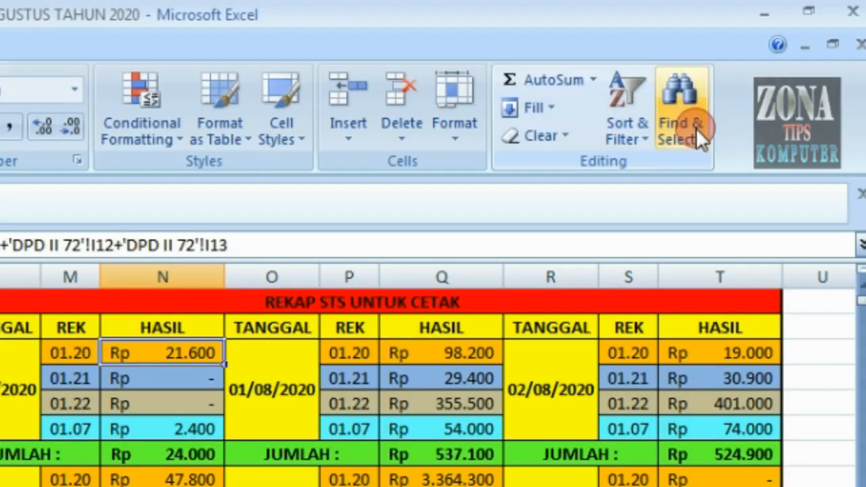
pyautogui.click(697, 130)
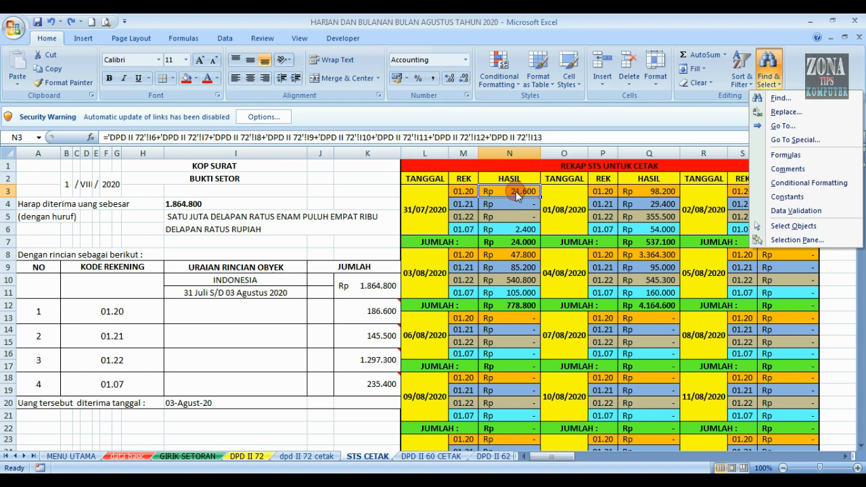
pyautogui.click(175, 352)
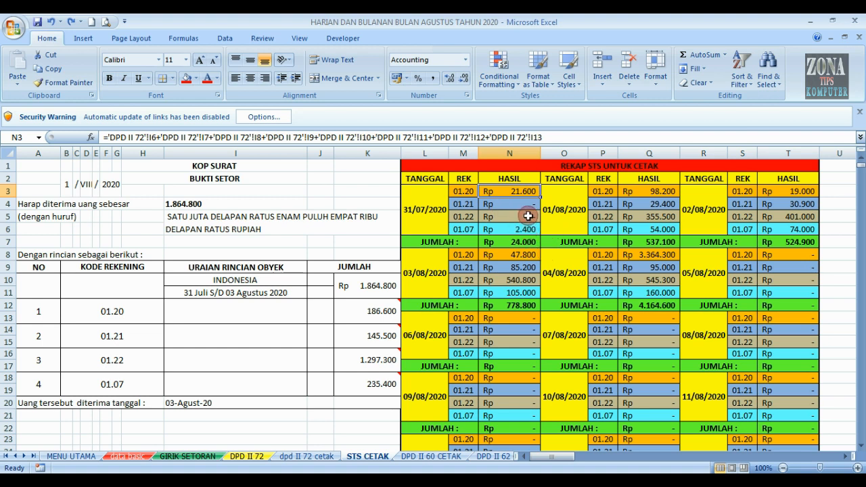
# - Switch to the Book2 workbook and set the font colour of the merged RELATIF heading in H2 to red
pyautogui.moveTo(425, 448)
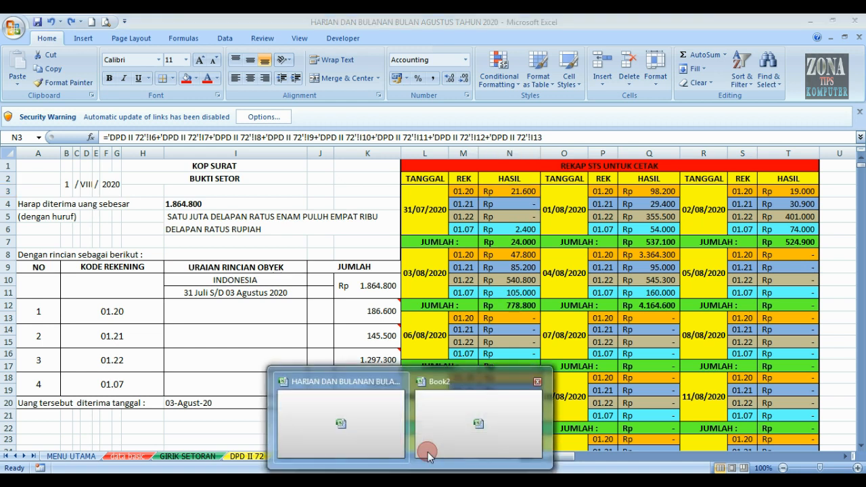
pyautogui.click(445, 430)
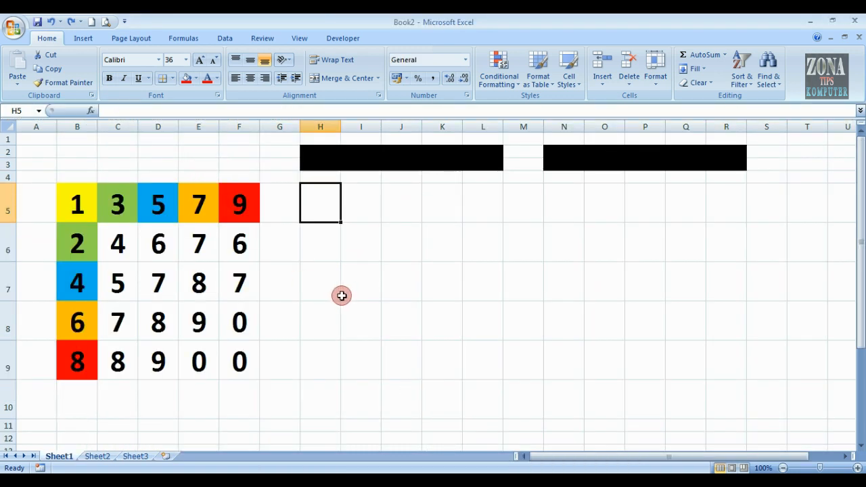
pyautogui.click(353, 252)
pyautogui.click(321, 200)
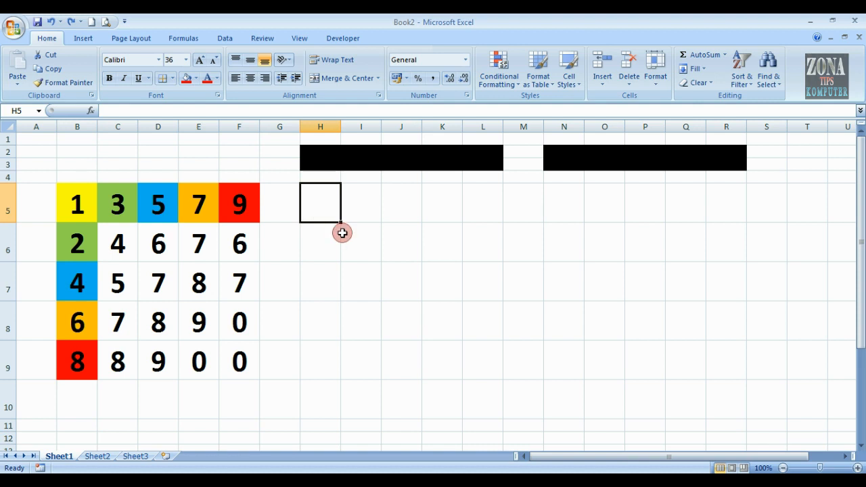
pyautogui.click(325, 156)
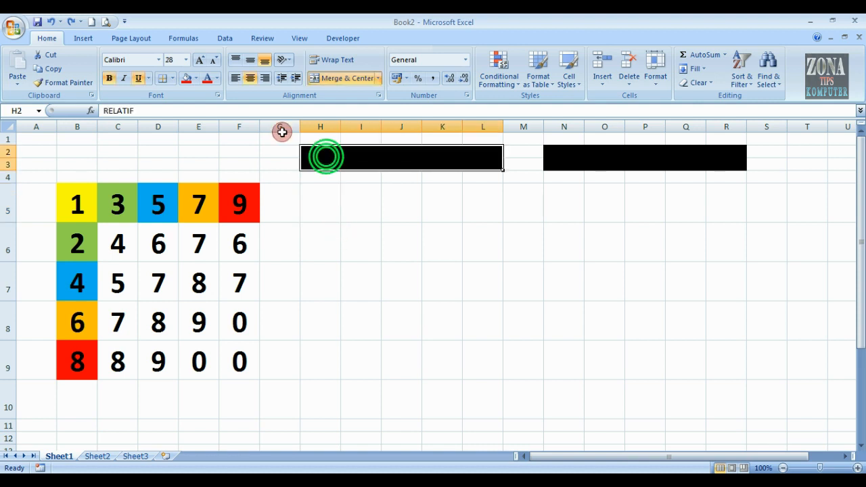
pyautogui.click(207, 79)
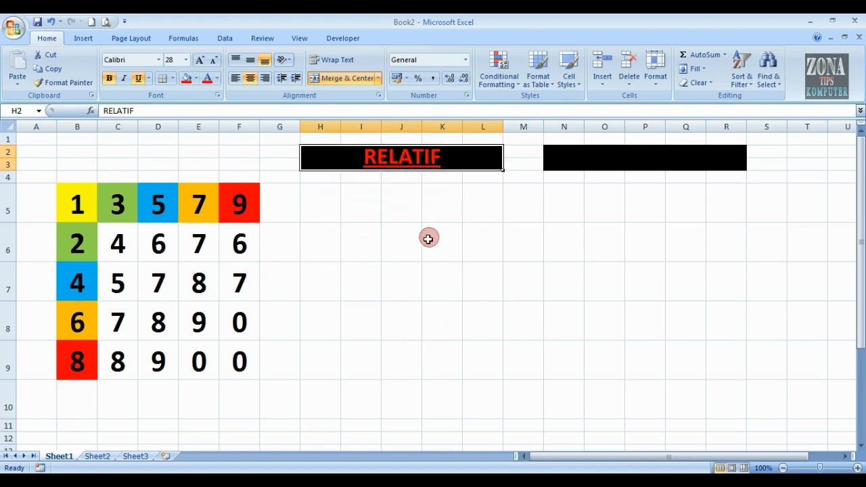
# - Enter the formula =B5+1 in cell H5 under the RELATIF heading
pyautogui.click(319, 197)
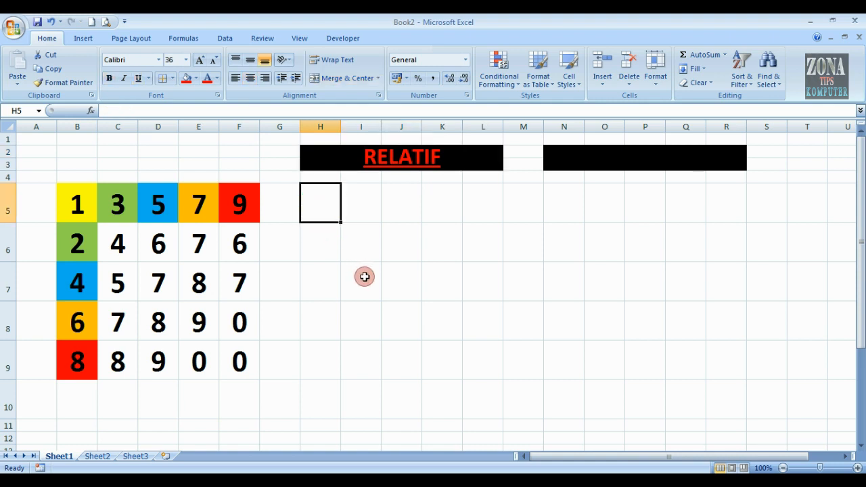
pyautogui.write('=')
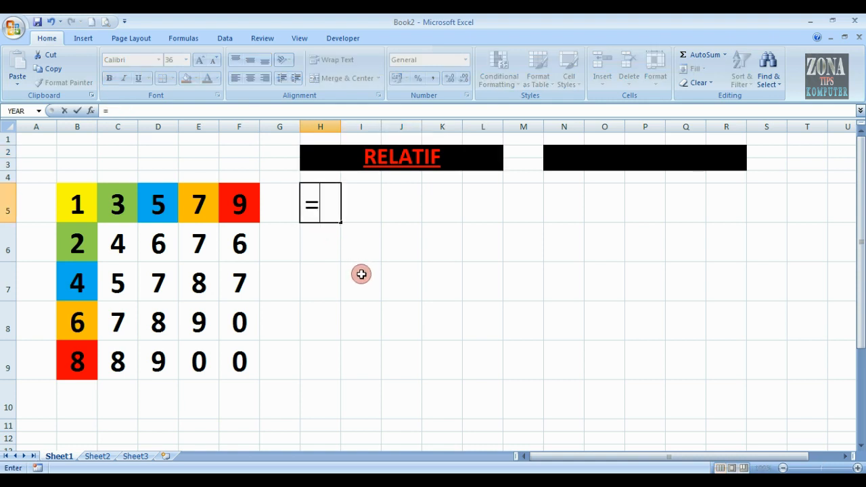
pyautogui.click(77, 207)
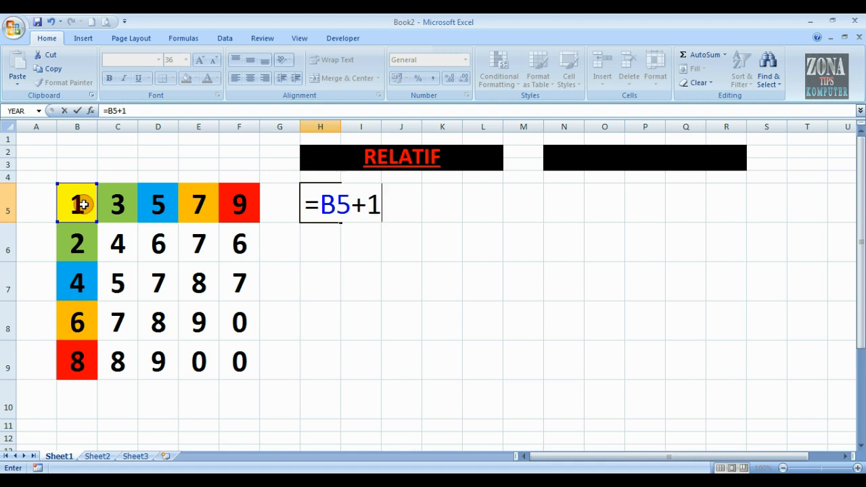
pyautogui.press('Return')
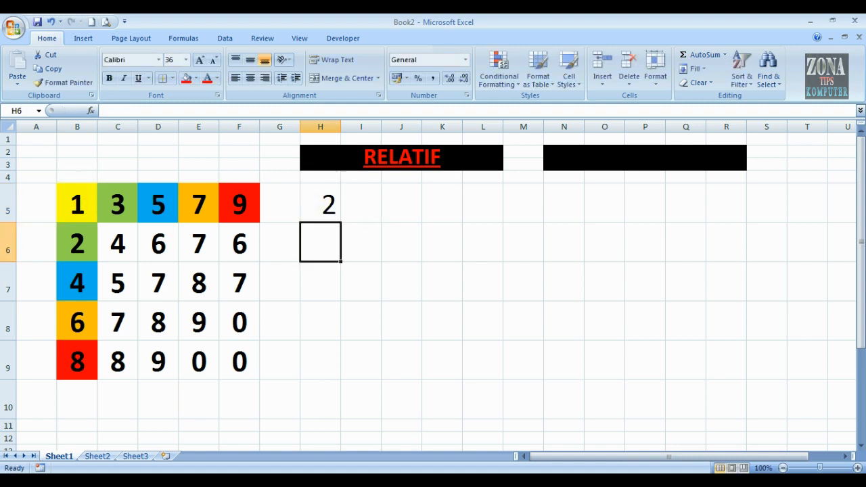
# - Centre the contents of the range H5:L9 horizontally
pyautogui.click(327, 202)
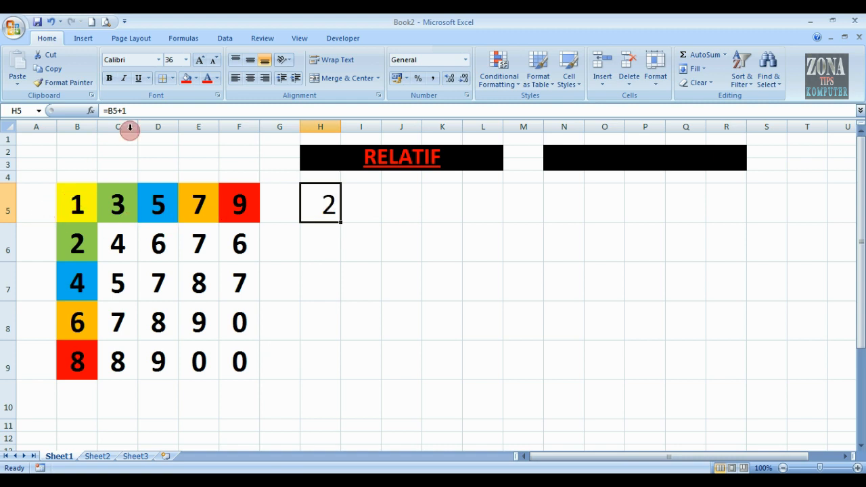
pyautogui.click(342, 241)
pyautogui.moveTo(331, 201); pyautogui.dragTo(496, 351)
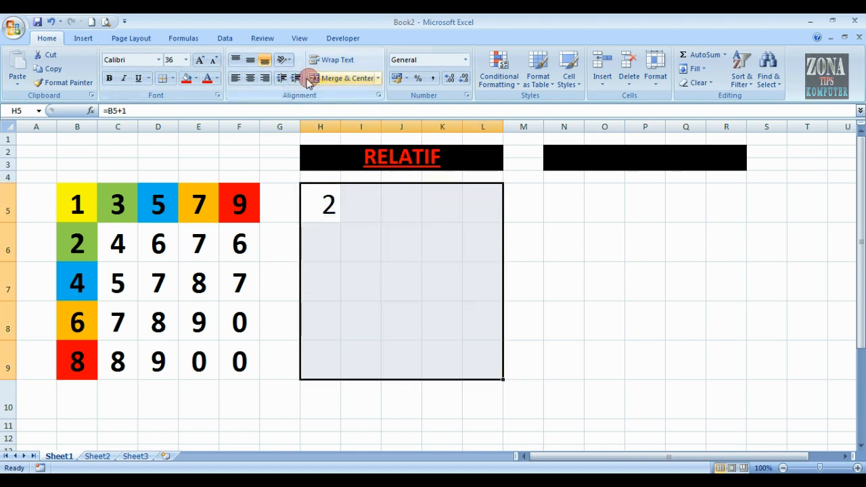
pyautogui.click(251, 79)
pyautogui.click(427, 240)
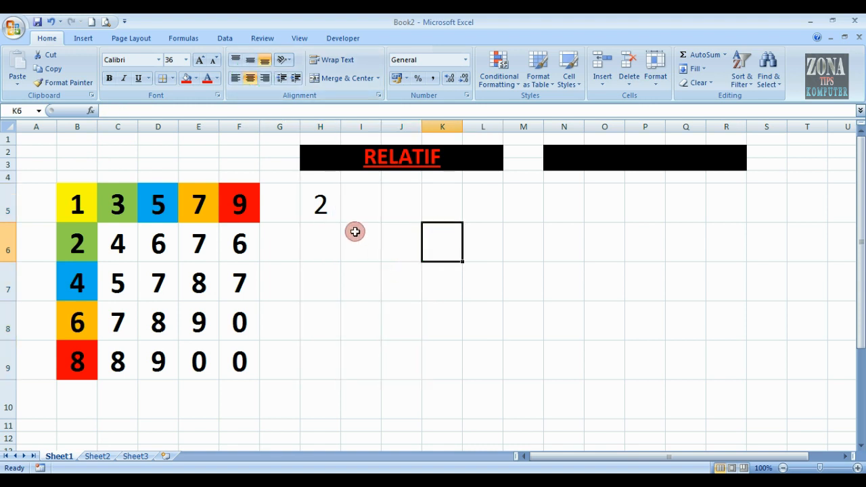
# - Fill the H5 formula across to column L and down to row 9, covering H5:L9
pyautogui.click(332, 203)
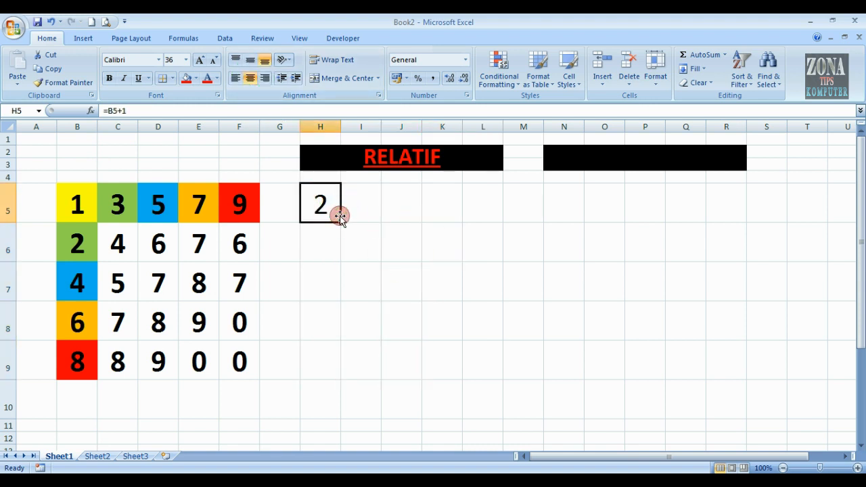
pyautogui.moveTo(340, 224); pyautogui.dragTo(487, 223)
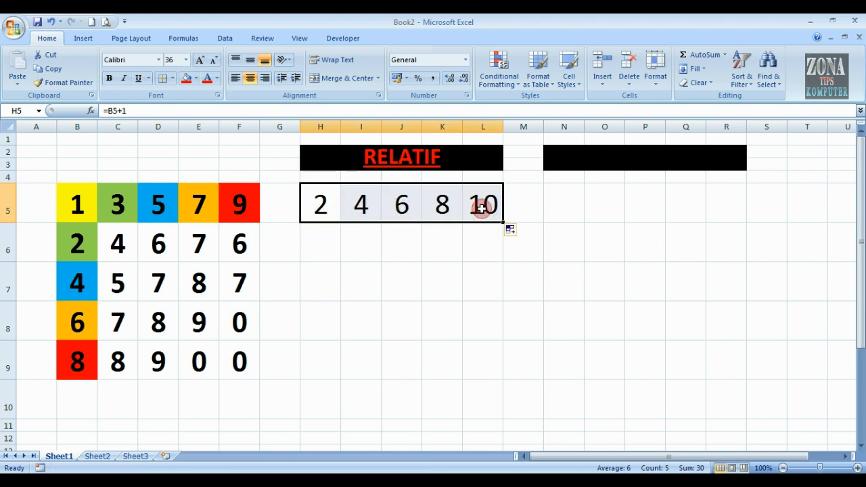
pyautogui.click(315, 196)
pyautogui.moveTo(322, 211); pyautogui.dragTo(499, 359)
pyautogui.click(499, 359)
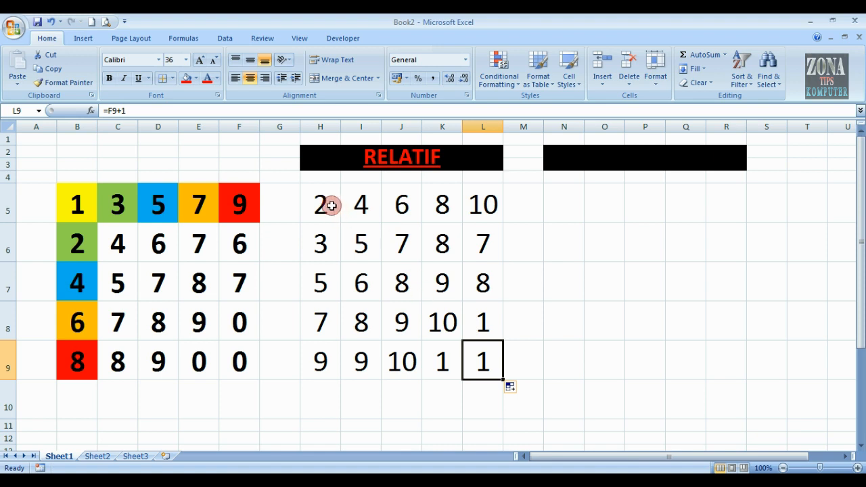
# - Compare the copied formulas in L8, L9 and K9 with the original relative formula in H5
pyautogui.click(483, 323)
pyautogui.click(485, 357)
pyautogui.click(450, 357)
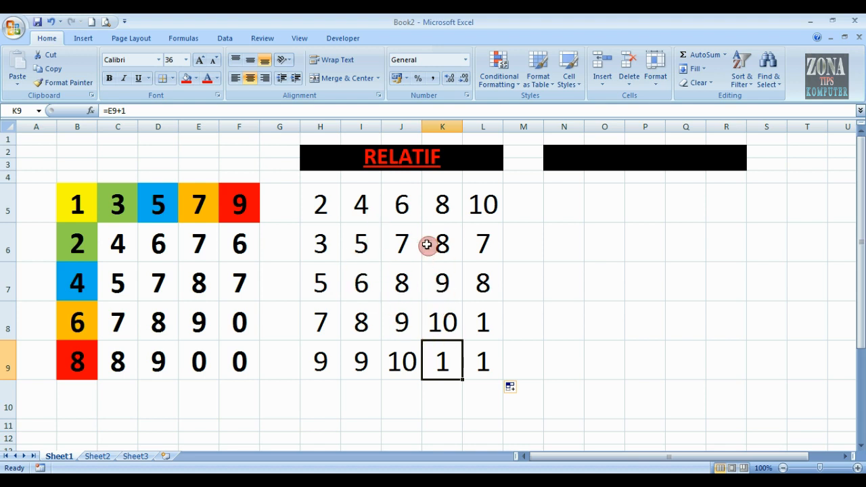
pyautogui.click(325, 212)
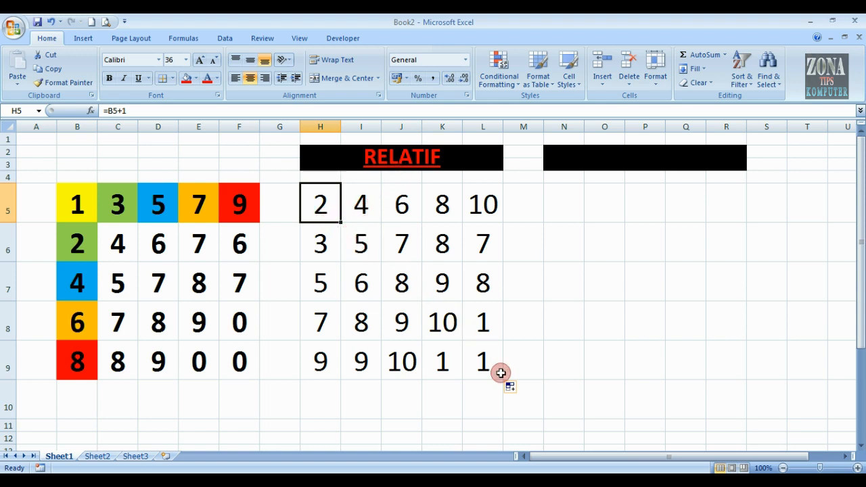
pyautogui.click(326, 205)
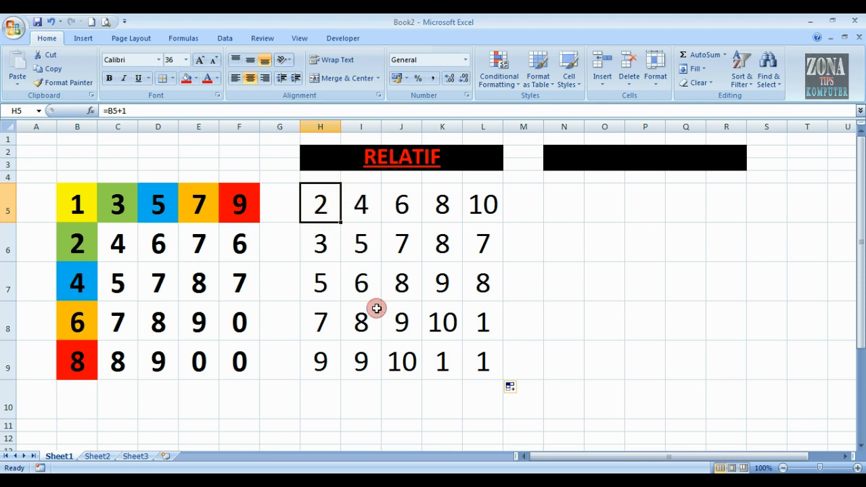
# - Set the font colour of the merged ABSOLUTE heading in N2 to red and select cell N5 beneath it
pyautogui.click(625, 155)
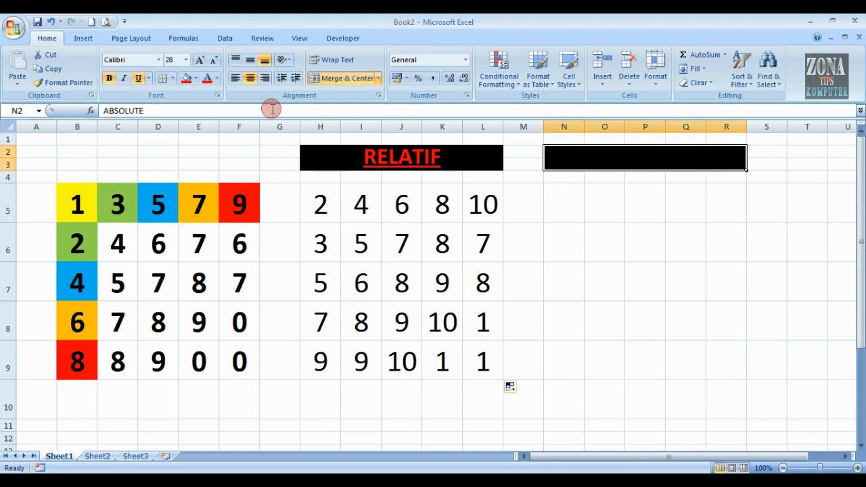
pyautogui.click(205, 78)
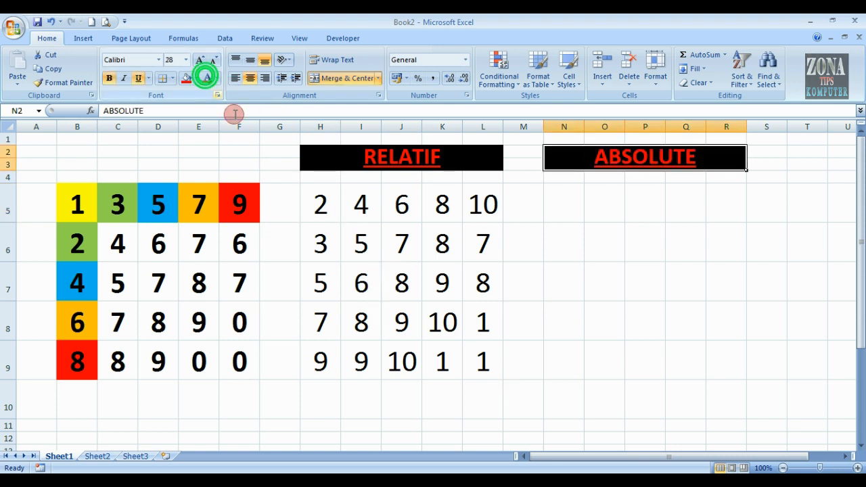
pyautogui.click(565, 211)
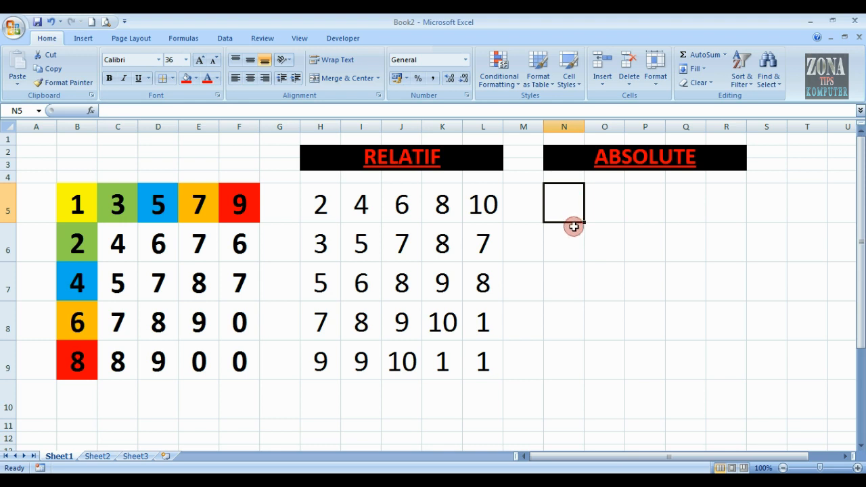
pyautogui.click(609, 208)
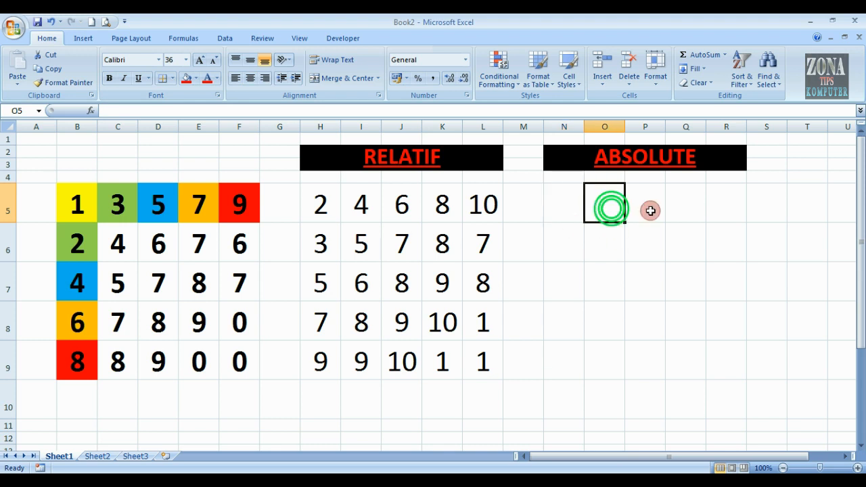
pyautogui.click(653, 211)
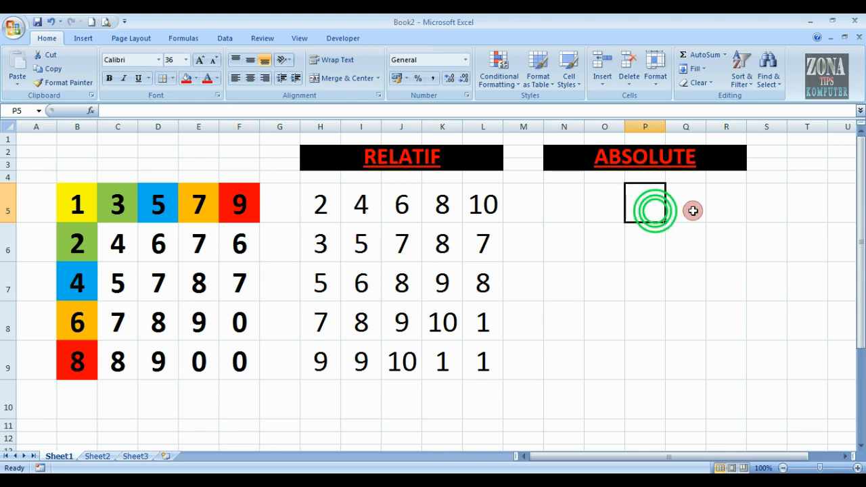
pyautogui.click(576, 209)
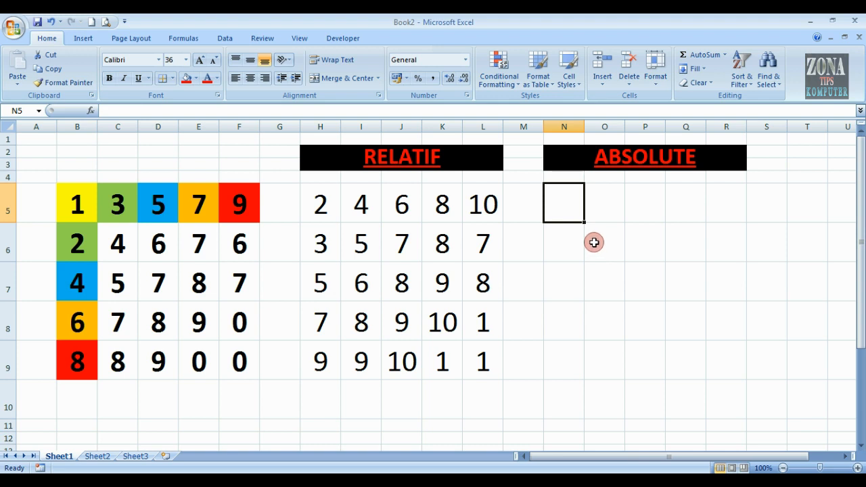
pyautogui.click(566, 213)
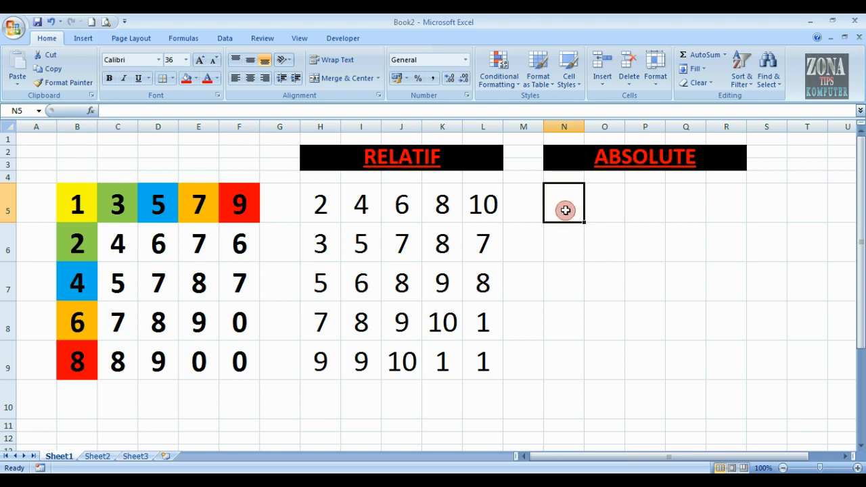
# - Enter the formula =B5+1 in cell N5 under the ABSOLUTE heading
pyautogui.write('=')
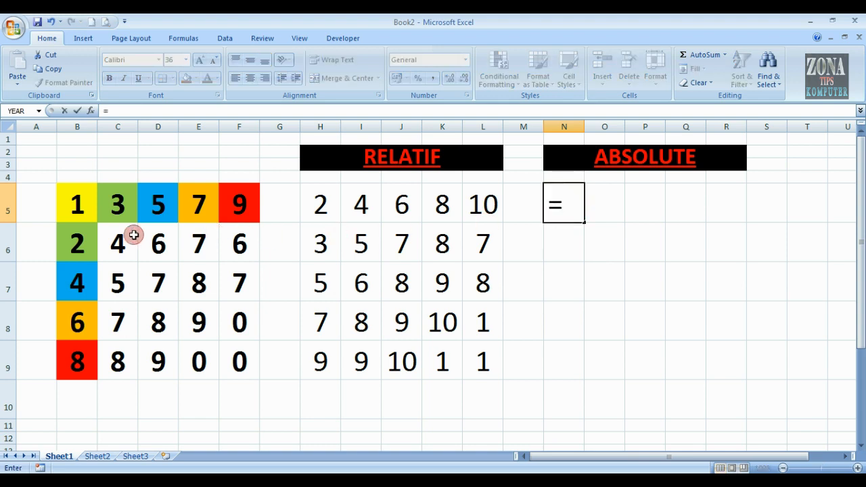
pyautogui.click(81, 206)
pyautogui.write('+')
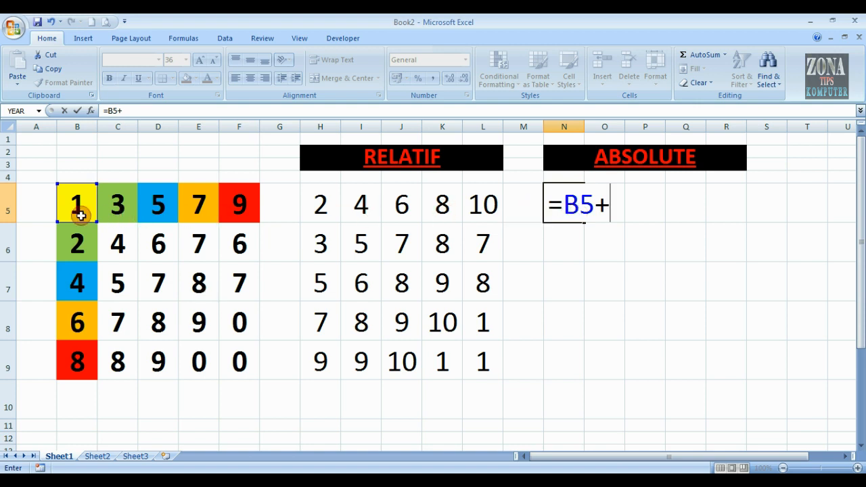
pyautogui.write('1')
pyautogui.press('Return')
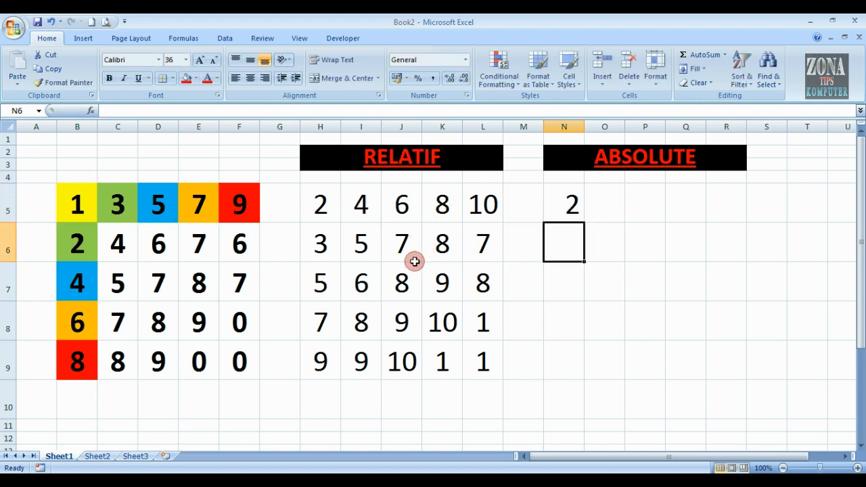
# - Centre the contents of the range N5:R9 horizontally
pyautogui.click(552, 198)
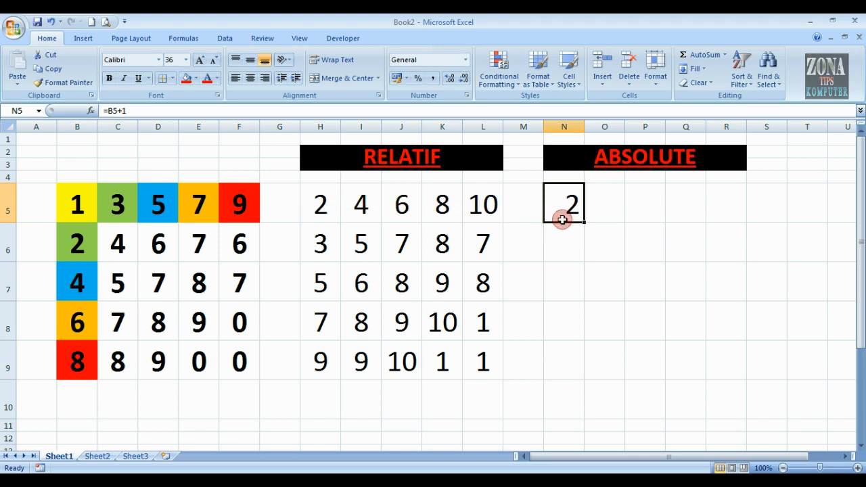
pyautogui.moveTo(567, 205); pyautogui.dragTo(724, 349)
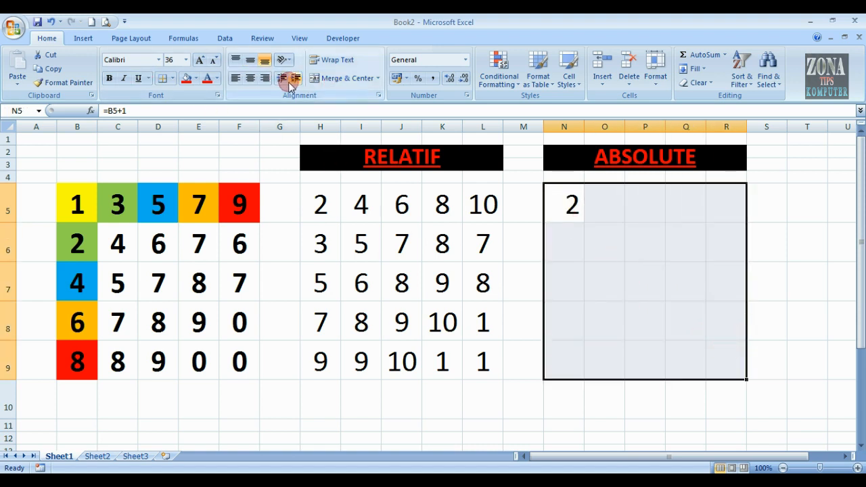
pyautogui.click(250, 79)
pyautogui.click(563, 250)
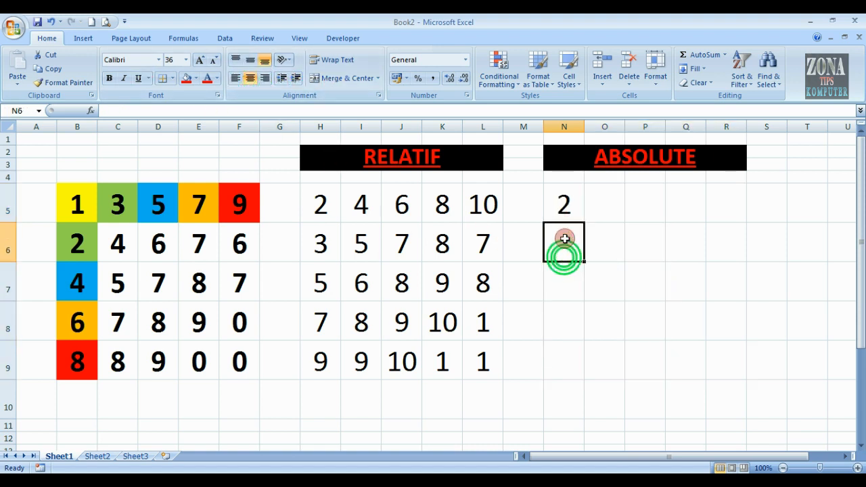
# - Lock the column reference in the N5 formula so that it reads =$B5+1
pyautogui.click(564, 202)
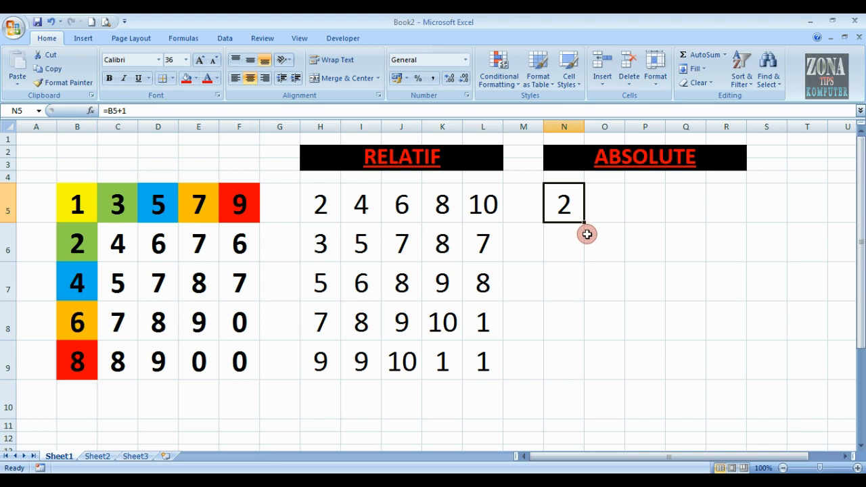
pyautogui.click(566, 200)
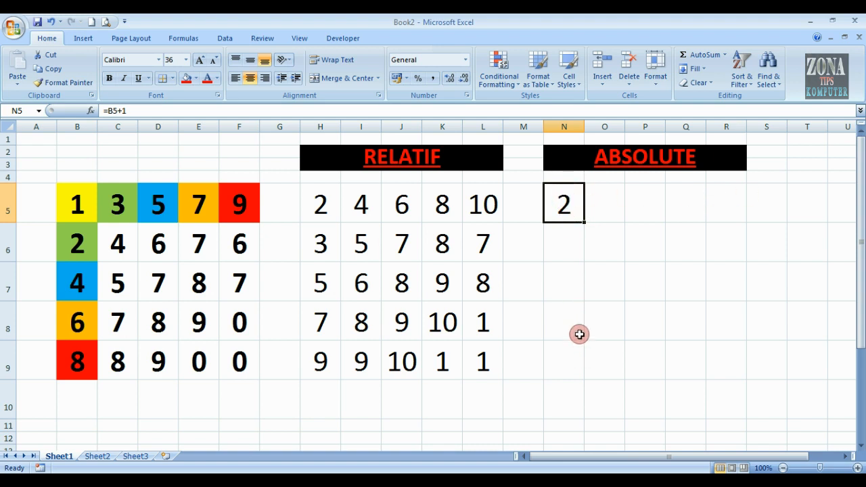
pyautogui.doubleClick(569, 201)
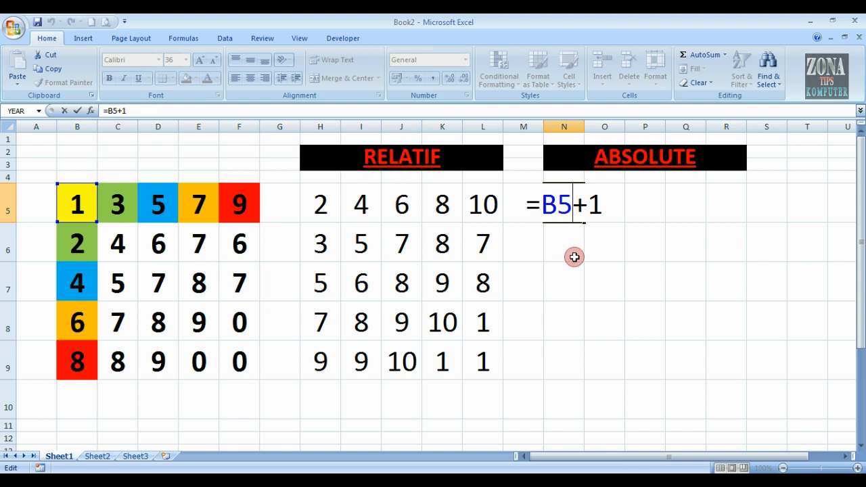
pyautogui.click(551, 204)
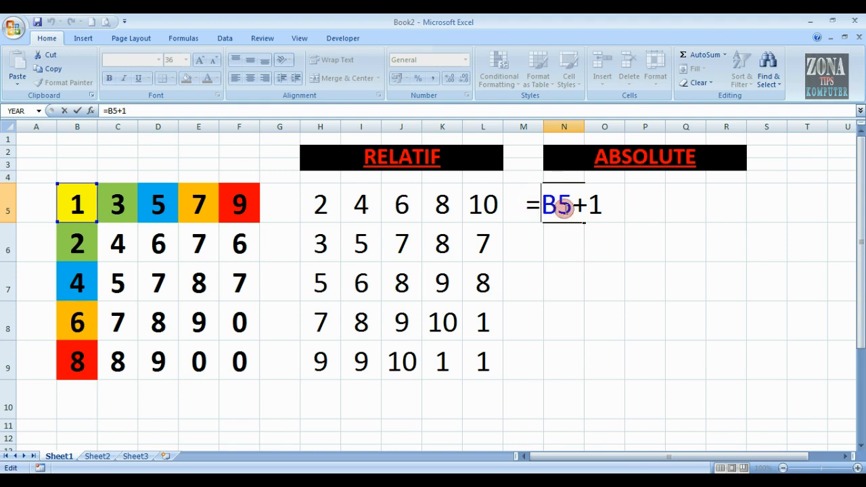
pyautogui.write('$')
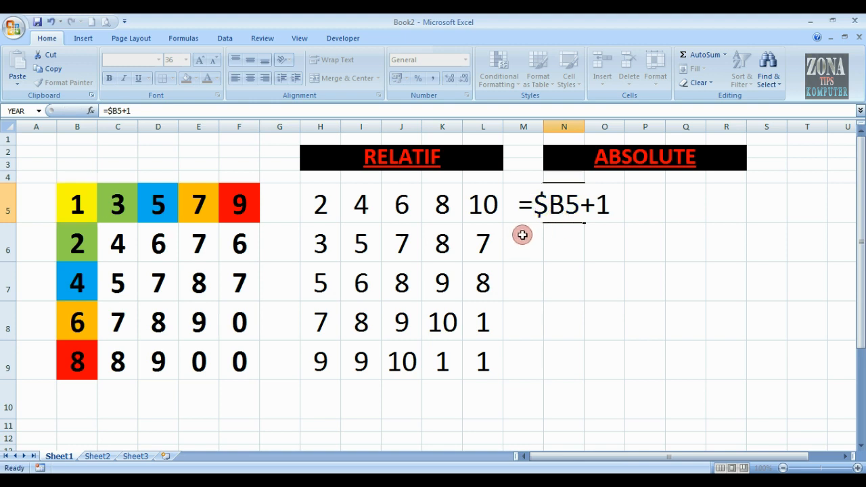
pyautogui.press('Return')
pyautogui.click(564, 203)
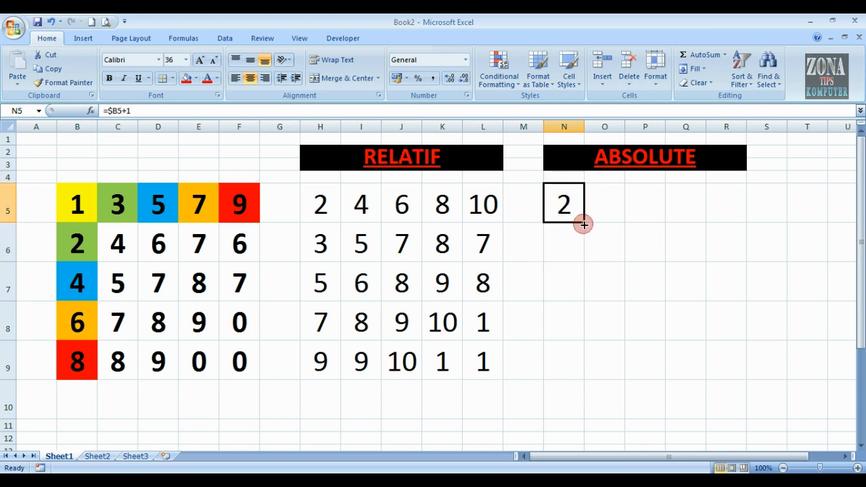
# - Fill the column-locked N5 formula across to R5 and down to N9
pyautogui.moveTo(584, 225); pyautogui.dragTo(731, 221)
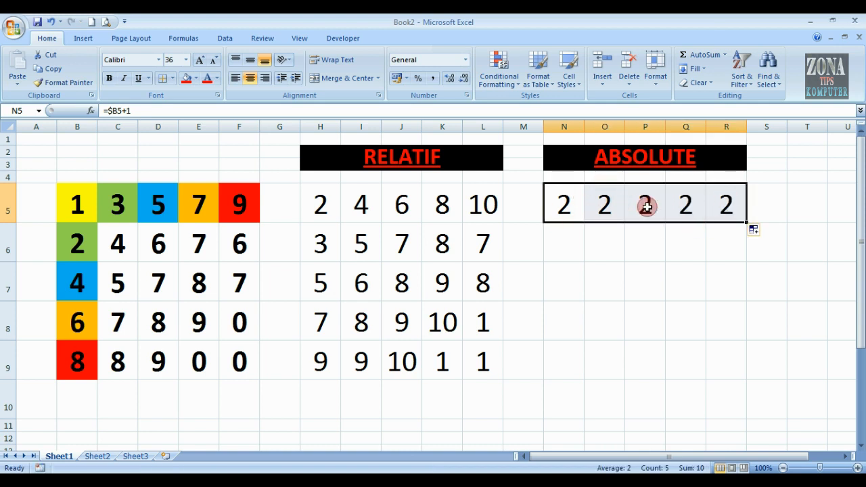
pyautogui.click(568, 203)
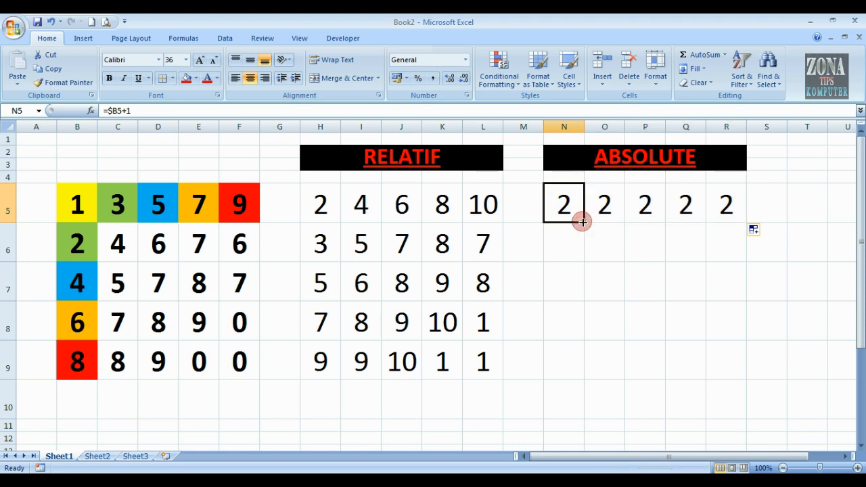
pyautogui.moveTo(583, 222); pyautogui.dragTo(582, 369)
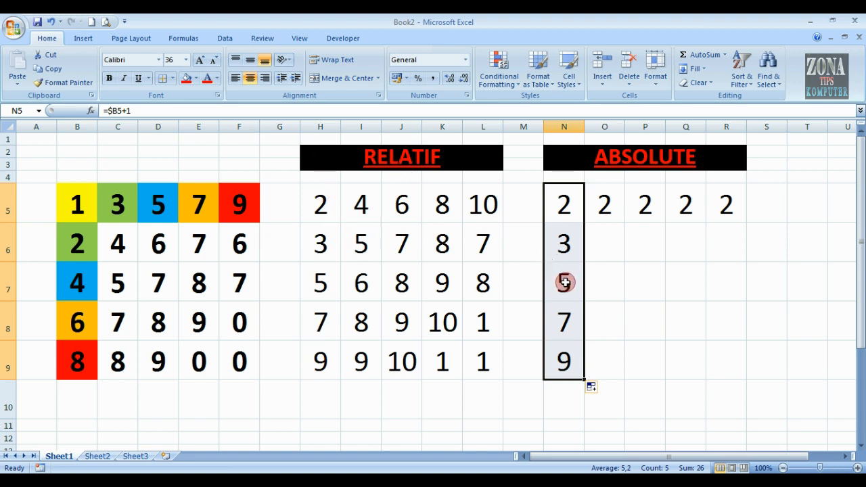
# - Change the N5 formula to =B$5+1, locking the row instead of the column
pyautogui.doubleClick(567, 210)
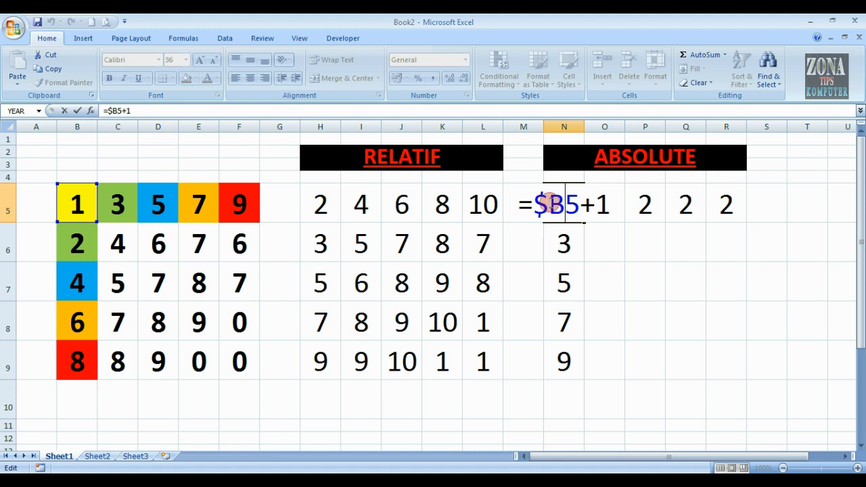
pyautogui.moveTo(550, 203); pyautogui.dragTo(540, 204)
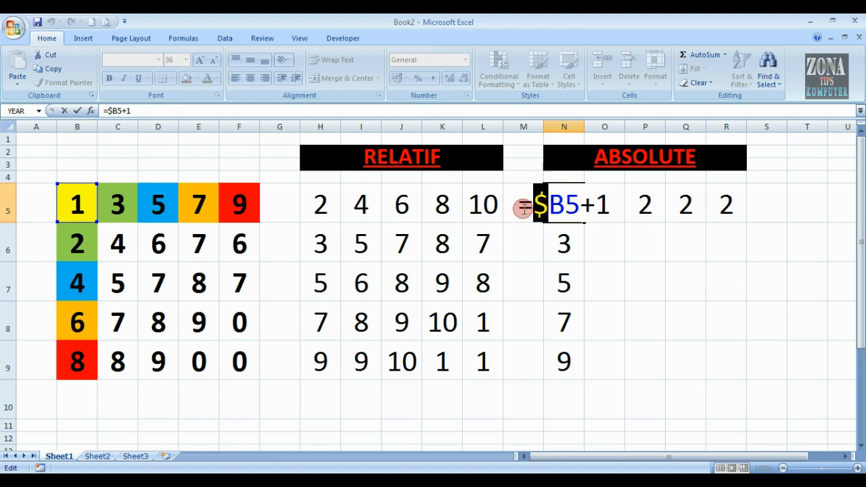
pyautogui.click(572, 203)
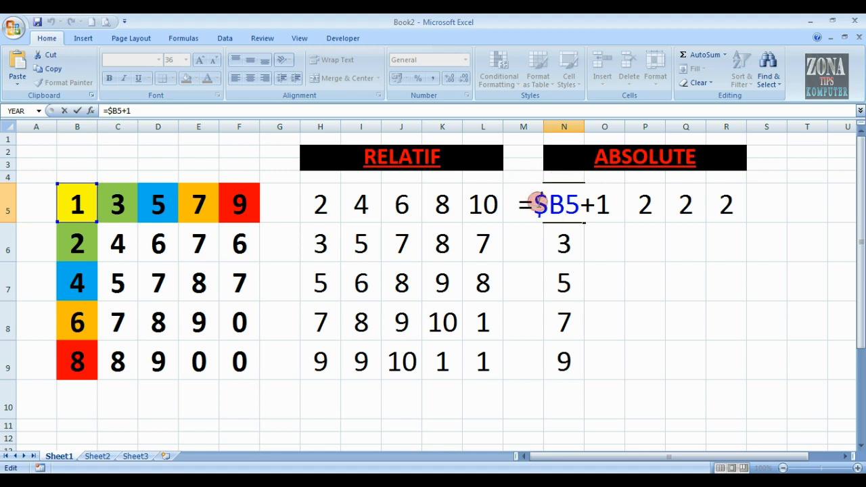
pyautogui.moveTo(538, 203); pyautogui.dragTo(550, 206)
pyautogui.click(564, 203)
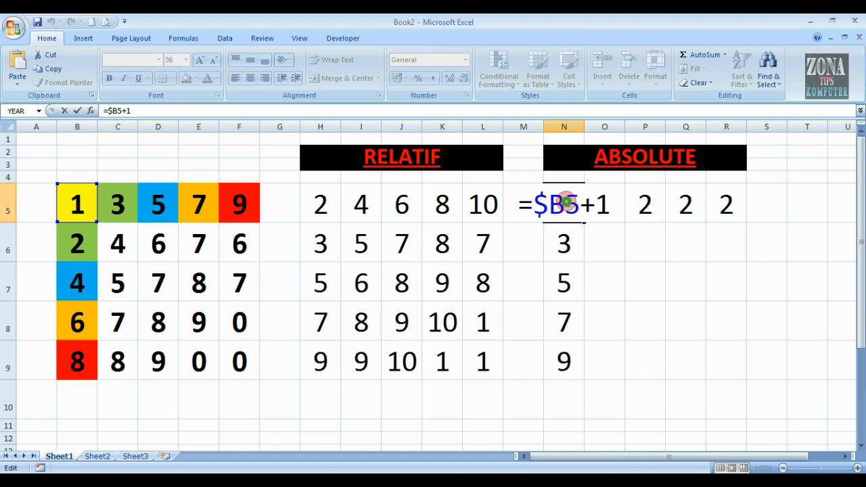
pyautogui.write('$')
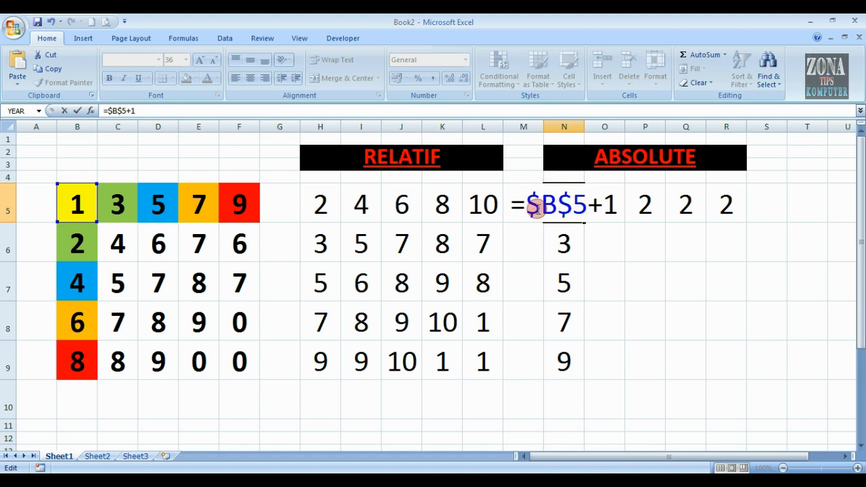
pyautogui.moveTo(539, 206); pyautogui.dragTo(529, 207)
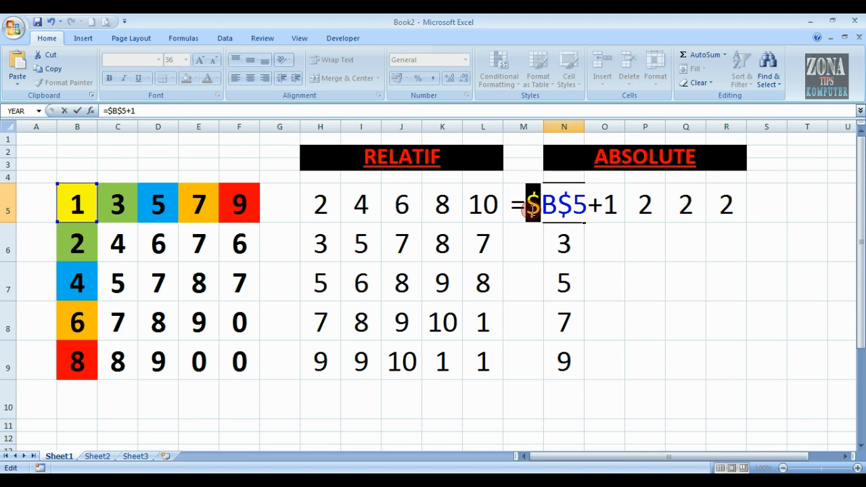
pyautogui.press('Delete')
pyautogui.press('Return')
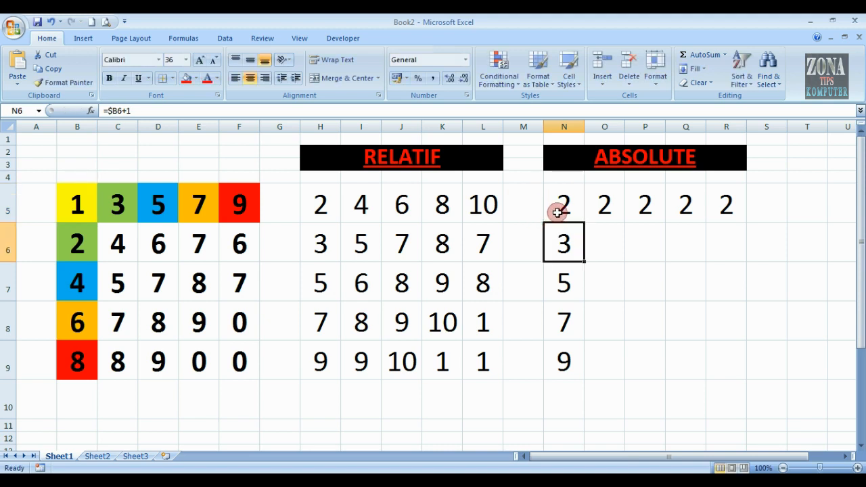
# - Fill the row-locked N5 formula down to N9, check the copies, and fill it across to R5
pyautogui.click(558, 207)
pyautogui.moveTo(582, 221); pyautogui.dragTo(572, 355)
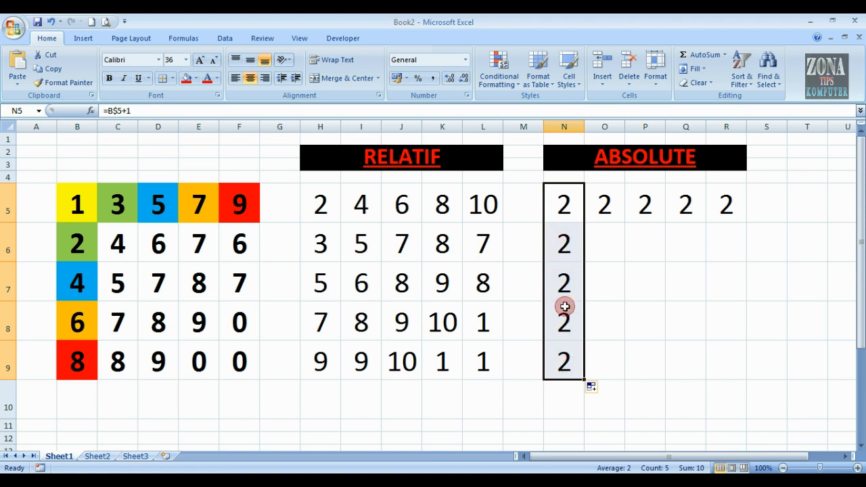
pyautogui.click(563, 241)
pyautogui.click(566, 276)
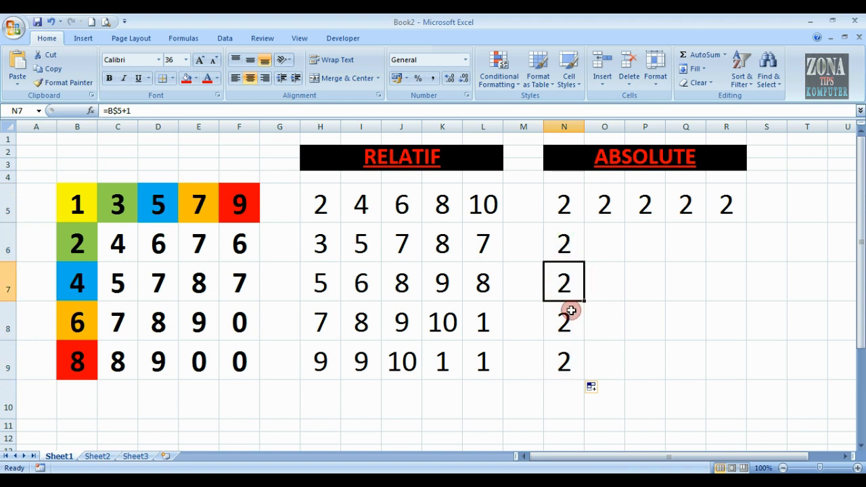
pyautogui.click(568, 311)
pyautogui.click(576, 208)
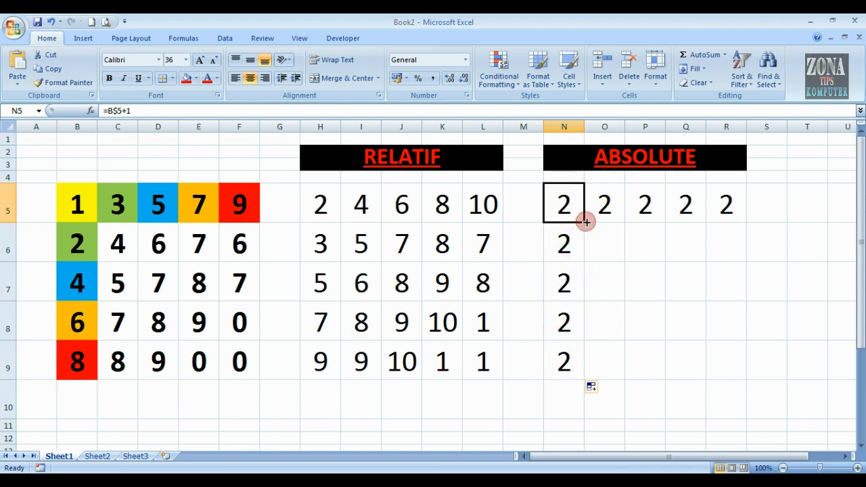
pyautogui.moveTo(586, 222); pyautogui.dragTo(740, 224)
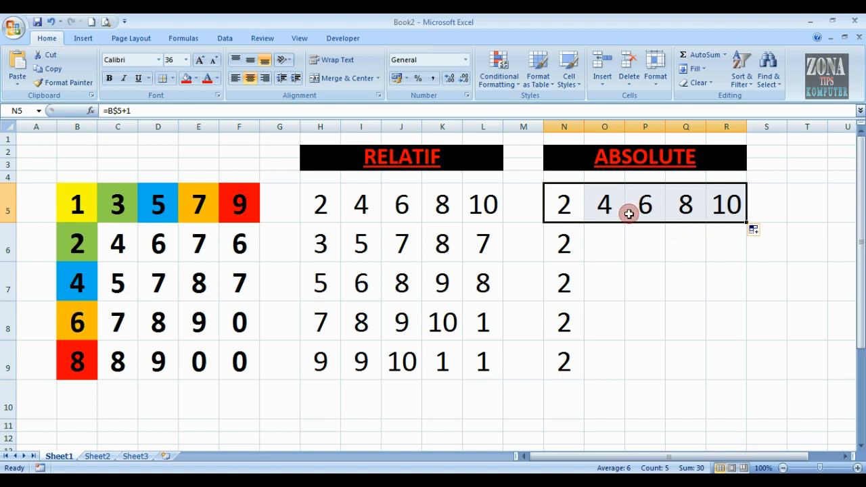
# - Examine how the row-locked formula in N5 was copied across the cells O5 to R5
pyautogui.click(568, 208)
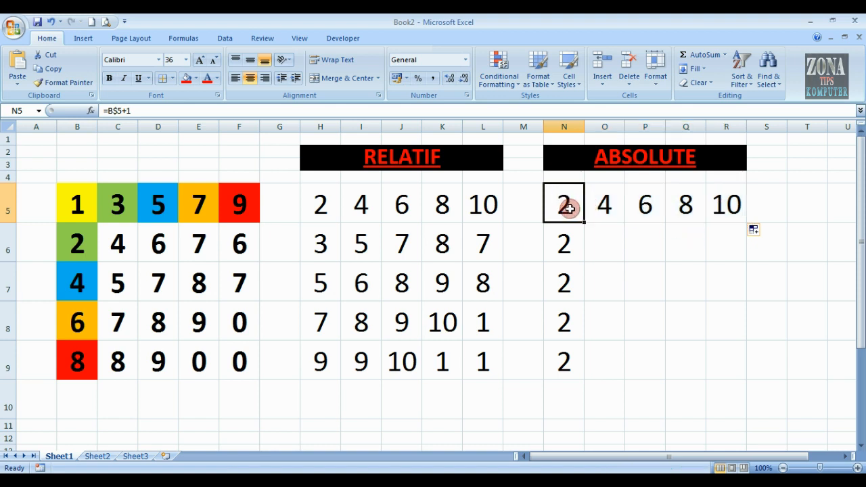
pyautogui.doubleClick(567, 207)
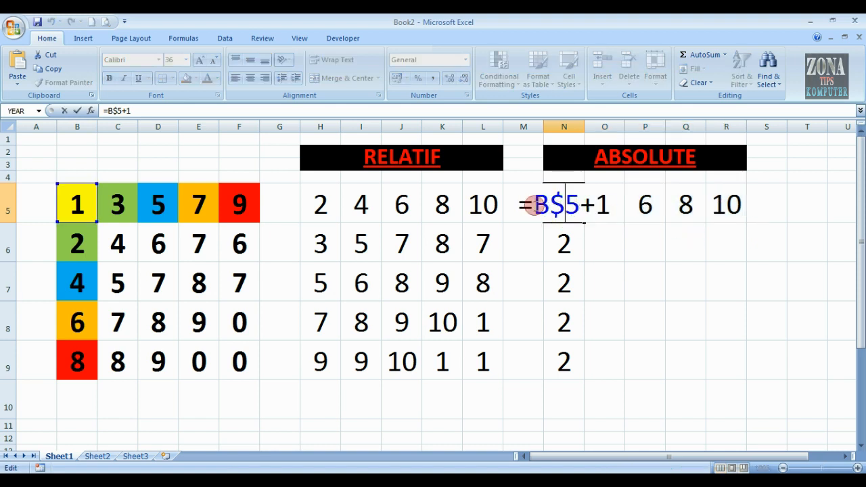
pyautogui.press('Return')
pyautogui.click(563, 203)
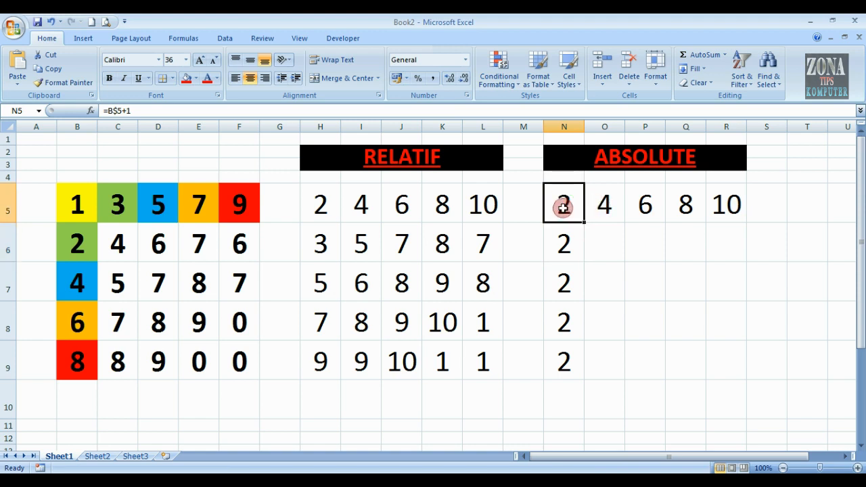
pyautogui.click(601, 206)
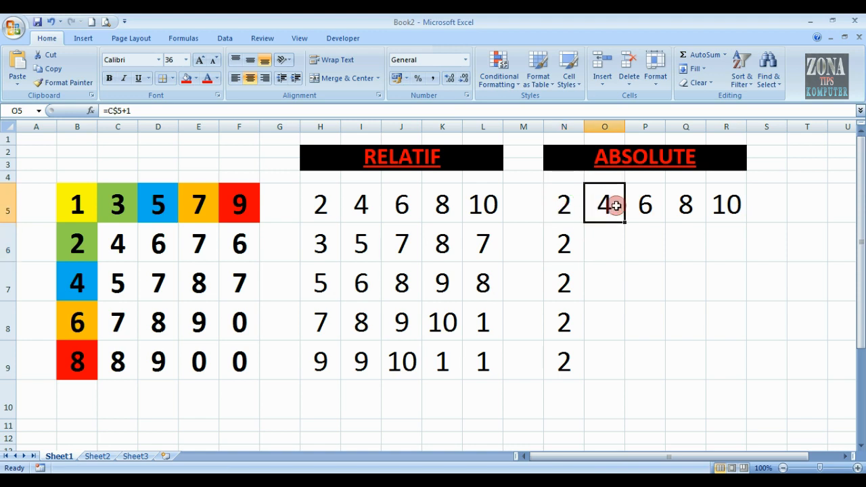
pyautogui.click(639, 201)
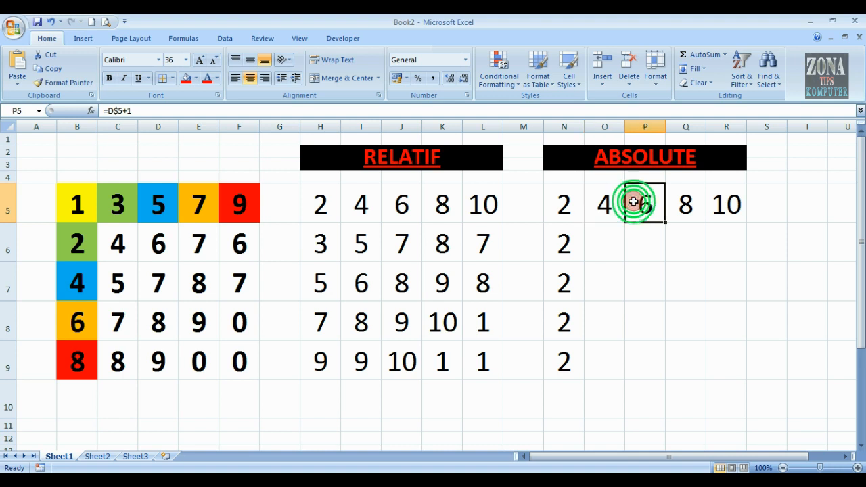
pyautogui.click(685, 200)
pyautogui.click(736, 204)
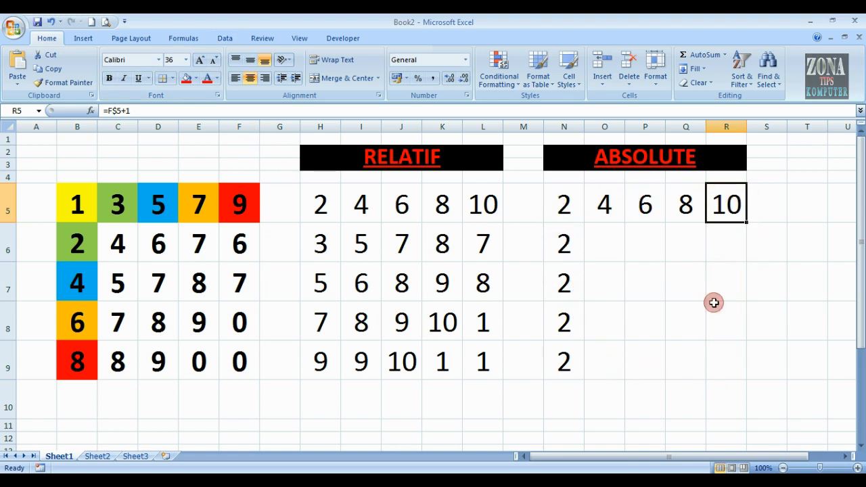
# - Change the N5 formula to =$B$5+1, locking both the column and the row
pyautogui.click(571, 207)
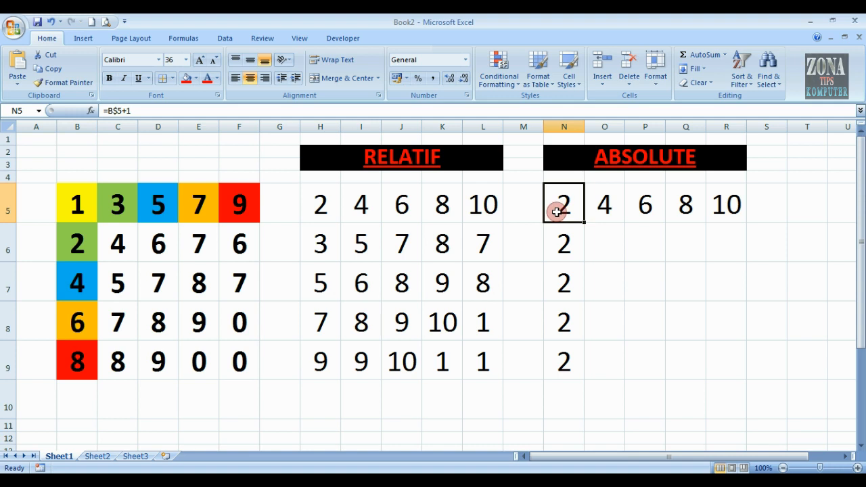
pyautogui.doubleClick(561, 211)
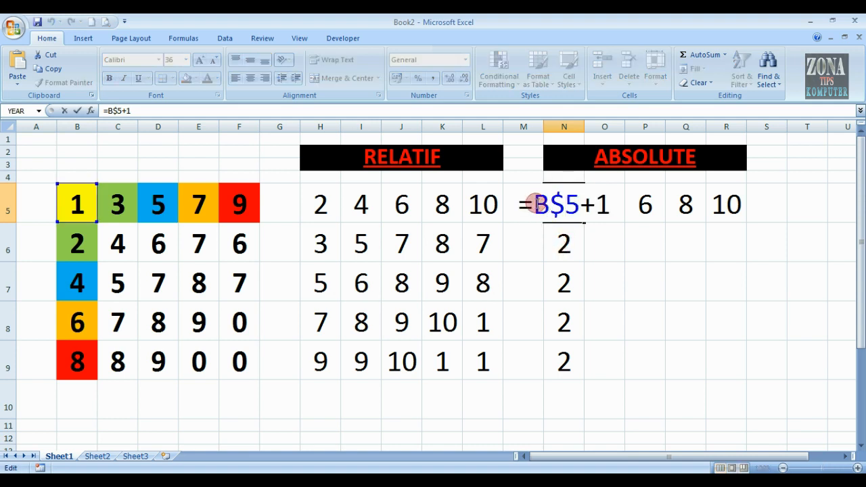
pyautogui.click(533, 203)
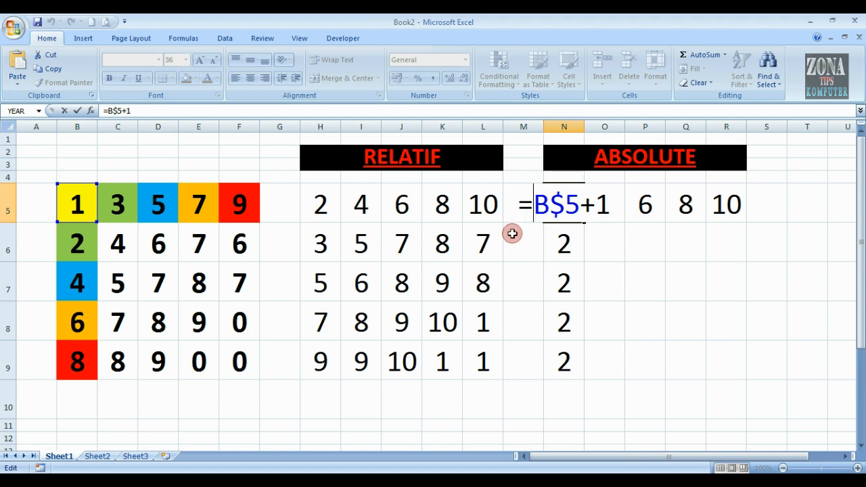
pyautogui.write('$')
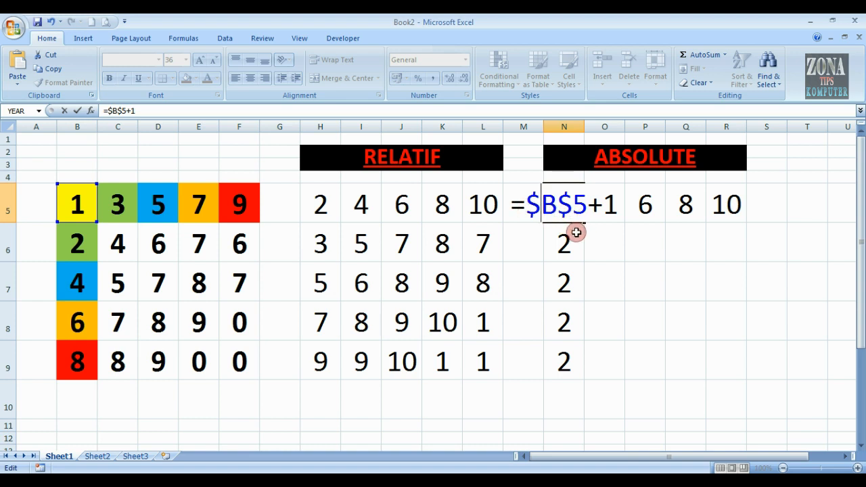
pyautogui.press('Return')
# - Fill the fully absolute N5 formula across to R5 and down to N9
pyautogui.click(554, 206)
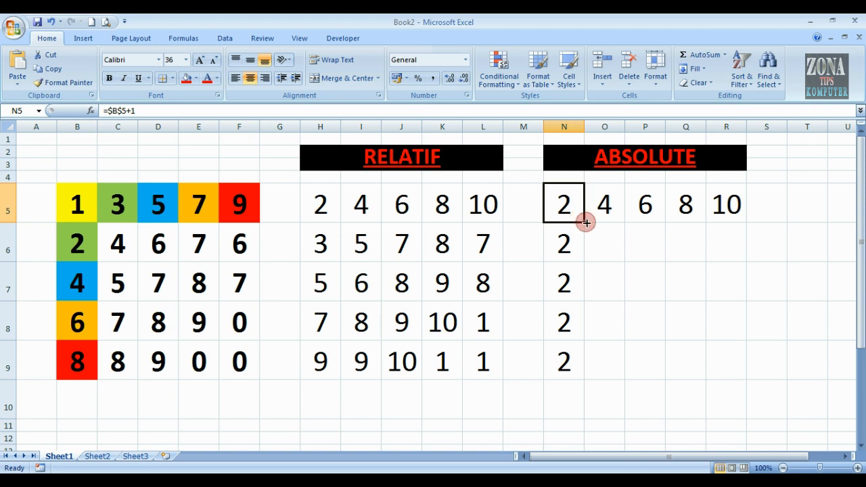
pyautogui.moveTo(586, 223); pyautogui.dragTo(743, 221)
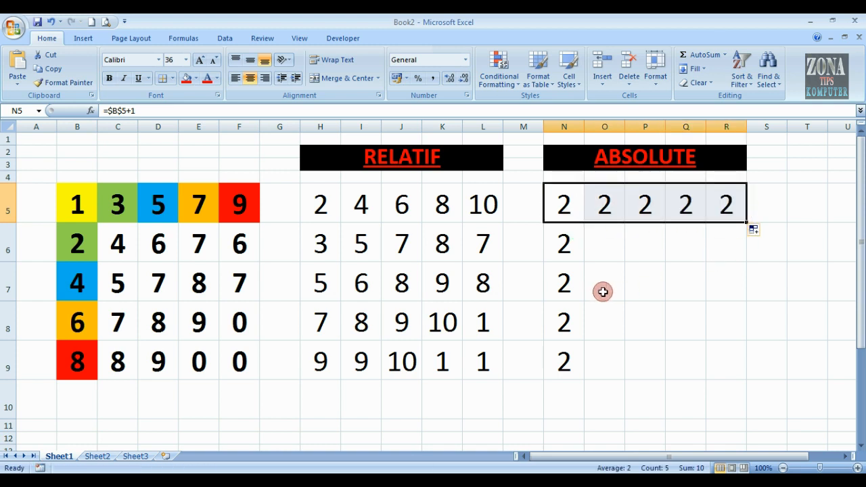
pyautogui.click(574, 209)
pyautogui.moveTo(584, 221); pyautogui.dragTo(582, 360)
# - Copy the formula in N5 and paste it into cells P7, R7 and Q9
pyautogui.click(573, 215)
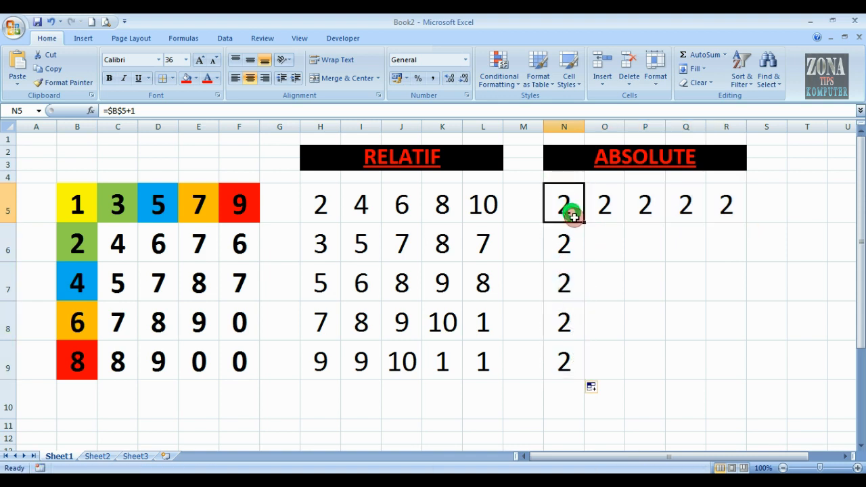
pyautogui.click(53, 69)
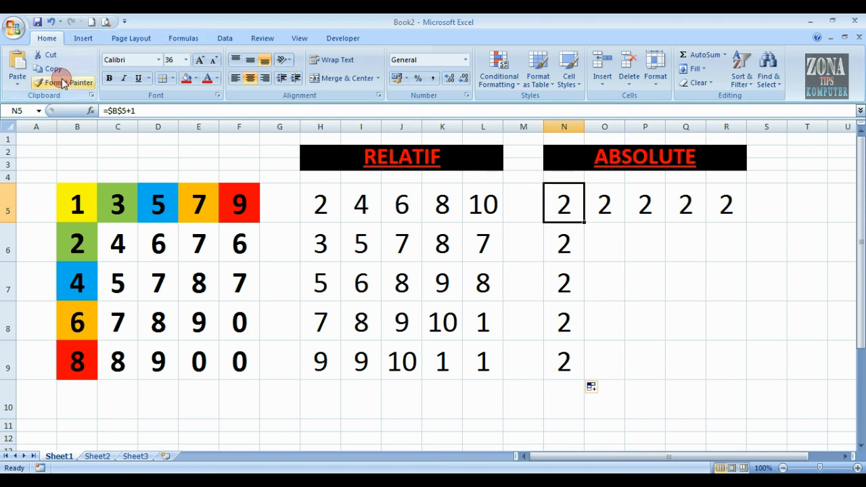
pyautogui.click(643, 284)
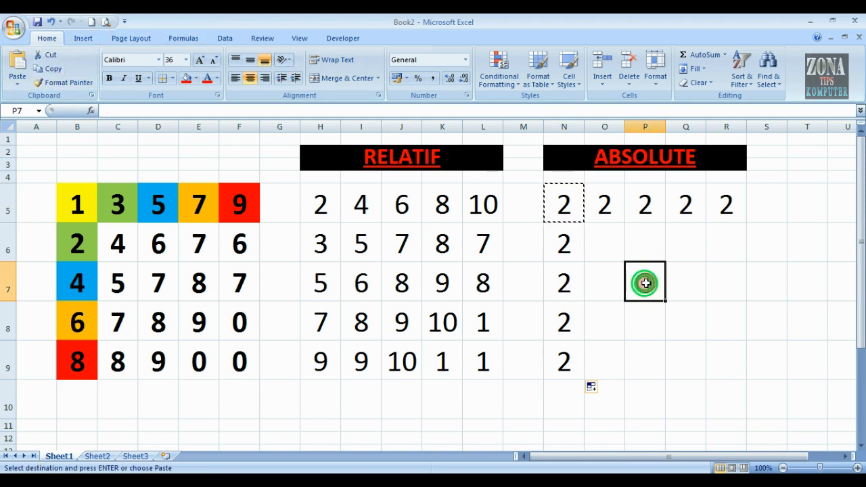
pyautogui.click(17, 66)
pyautogui.click(717, 284)
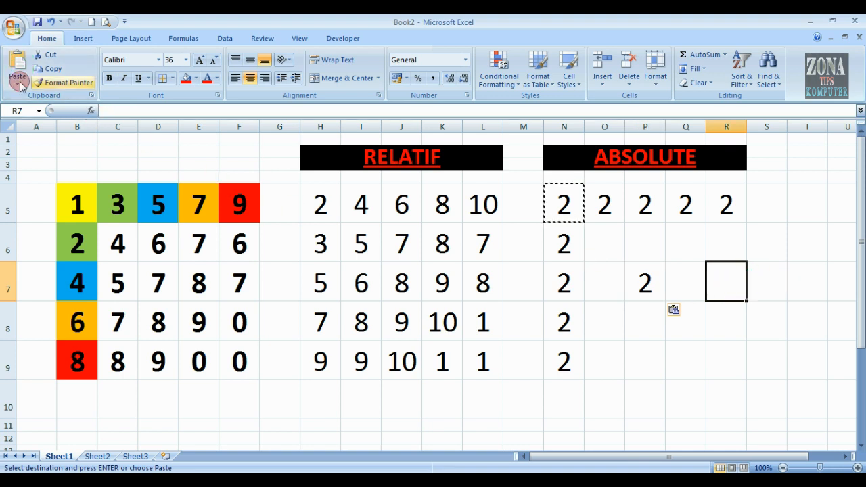
pyautogui.click(15, 62)
pyautogui.click(684, 358)
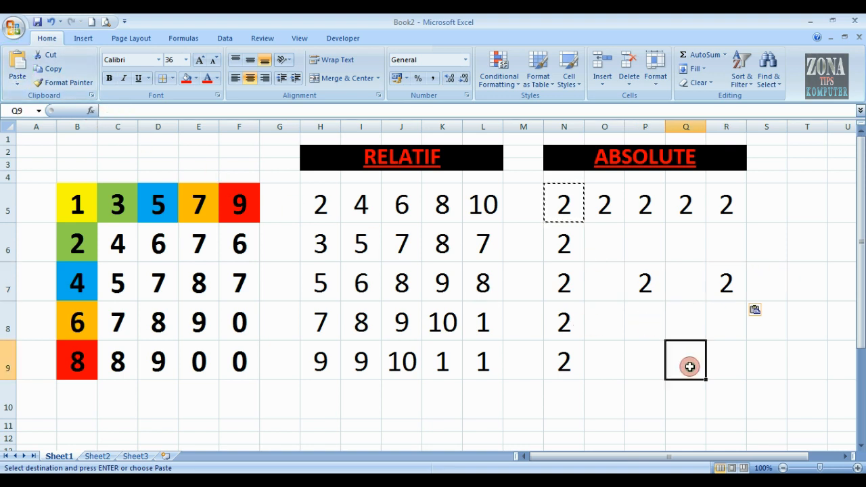
pyautogui.click(29, 69)
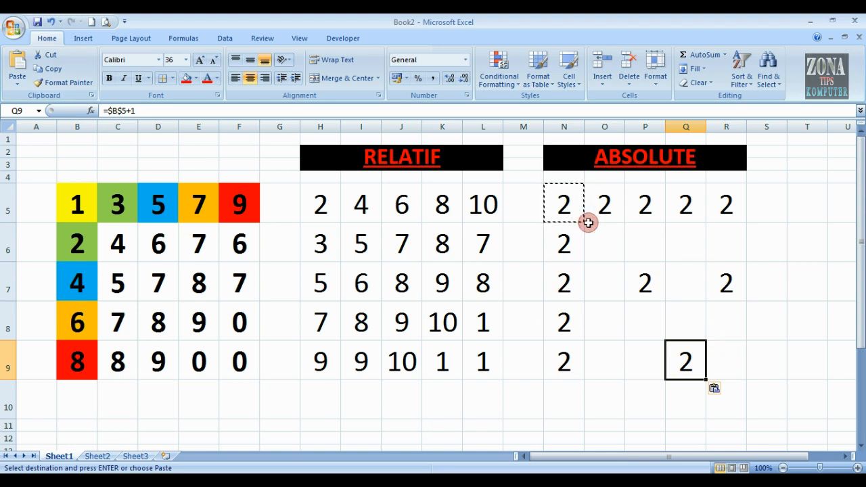
pyautogui.doubleClick(612, 248)
pyautogui.click(653, 245)
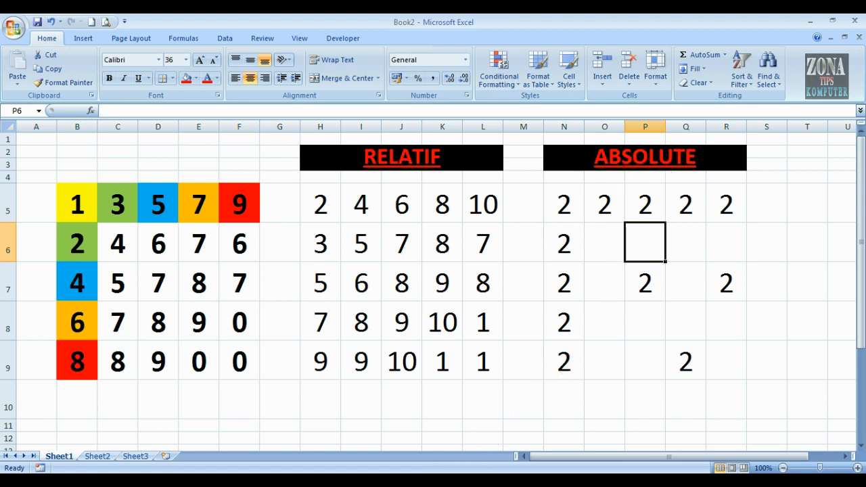
# - Switch to the workbook HARIAN DAN BULANAN BULAN AGUSTUS TAHUN 2020 and look over the URAIAN RINCIAN OBYEK cells of items 1 to 4
pyautogui.click(379, 430)
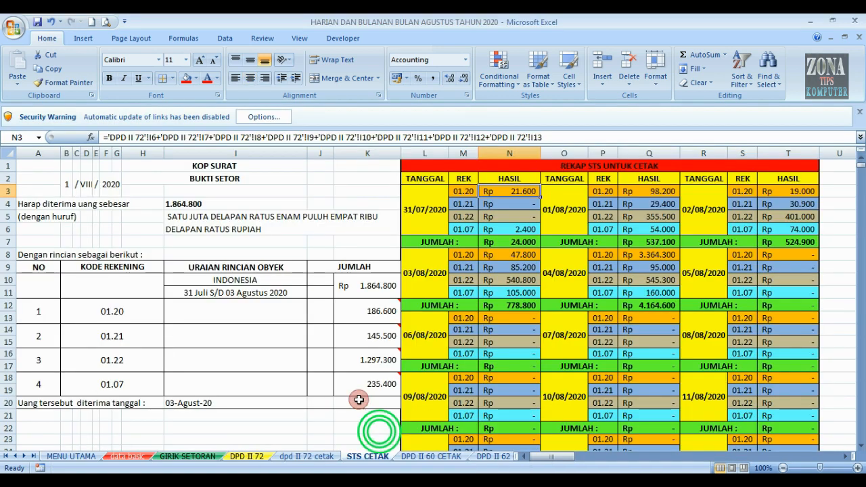
pyautogui.click(244, 320)
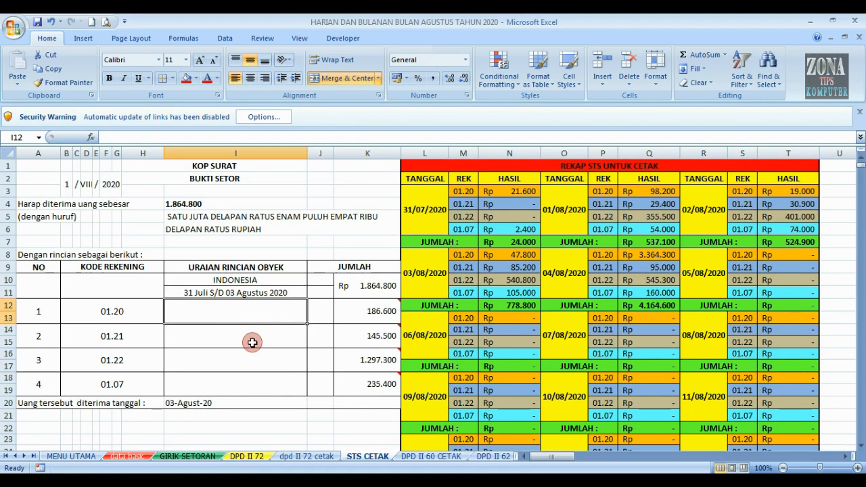
pyautogui.click(249, 341)
pyautogui.click(252, 366)
pyautogui.click(251, 383)
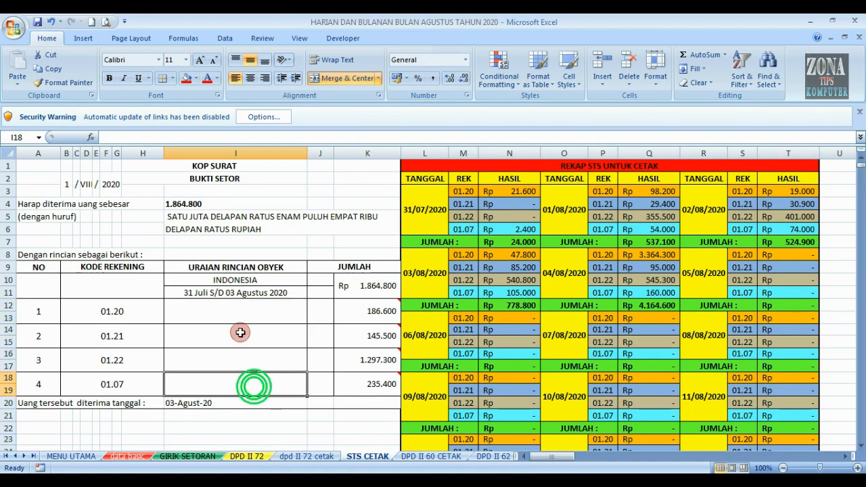
pyautogui.moveTo(395, 371)
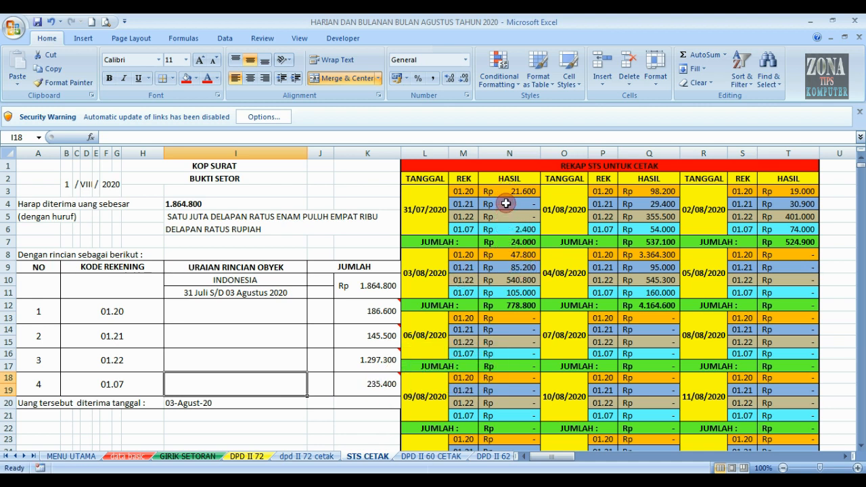
# - Examine the HASIL formulas for 31/07/2020 in cells N3 to N6 of the REKAP STS UNTUK CETAK table
pyautogui.click(508, 191)
pyautogui.click(514, 205)
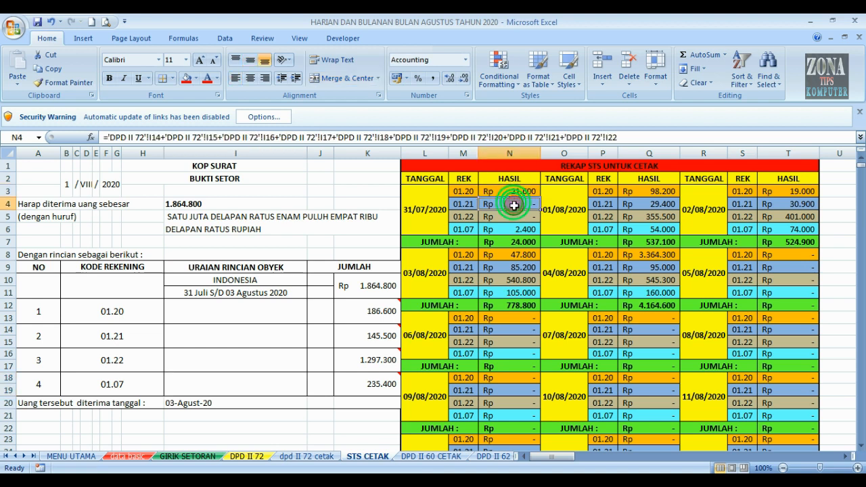
pyautogui.click(512, 216)
pyautogui.click(512, 229)
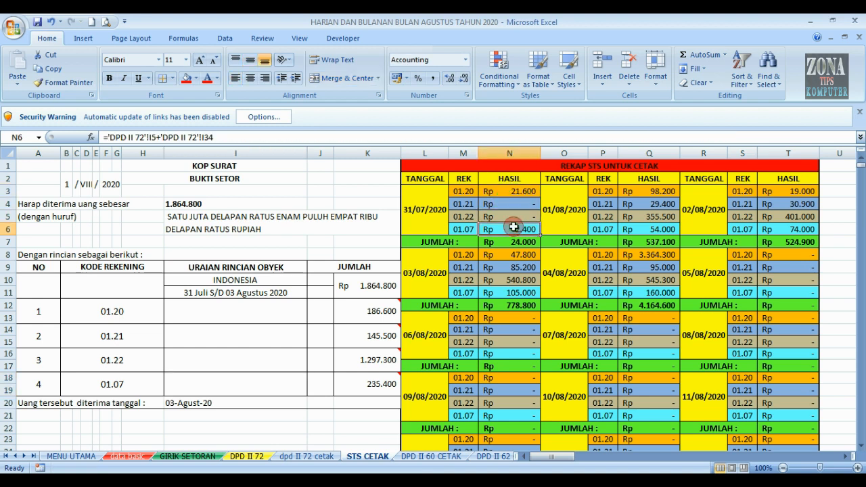
pyautogui.click(508, 193)
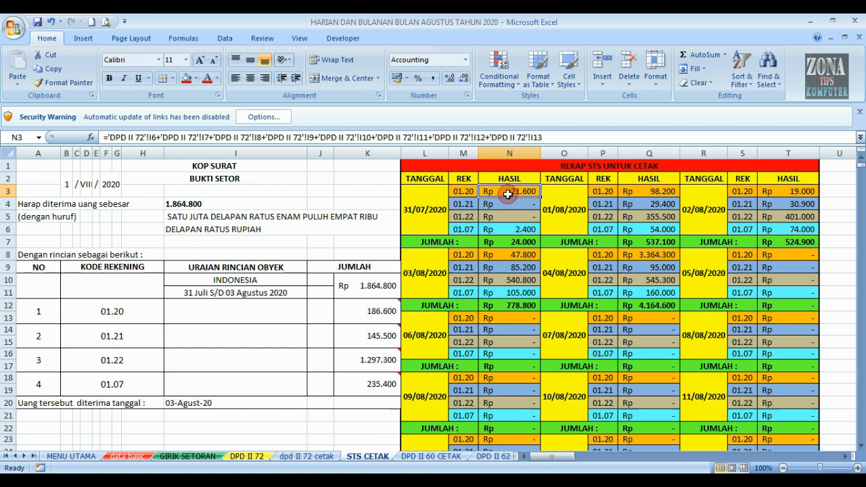
# - Examine the HASIL formulas for 01/08/2020 in Q3 to Q6 and compare them with those in N3 and N4
pyautogui.click(649, 194)
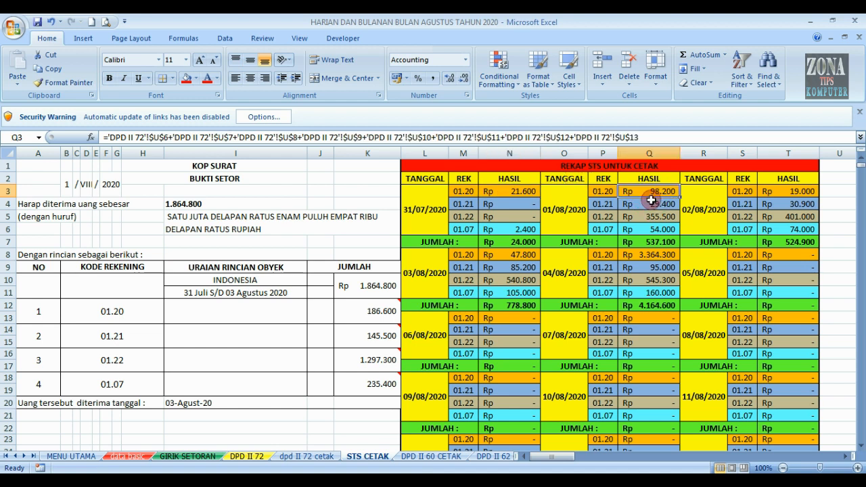
pyautogui.click(651, 201)
pyautogui.click(651, 216)
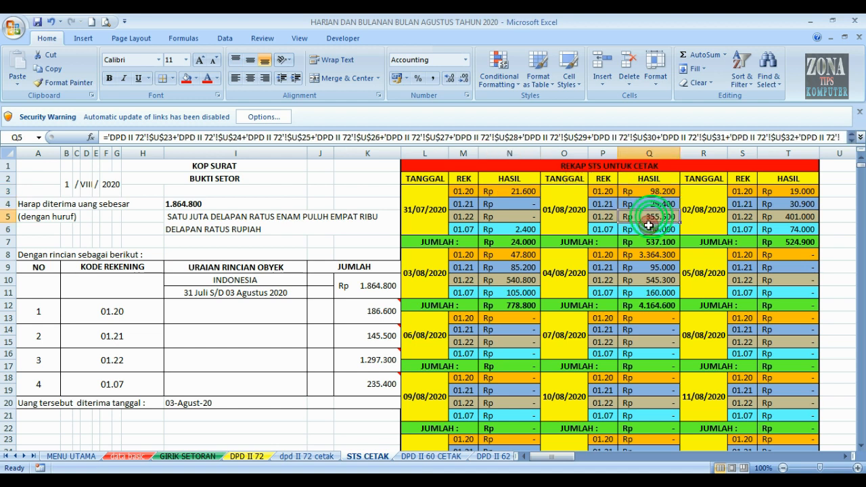
pyautogui.click(649, 227)
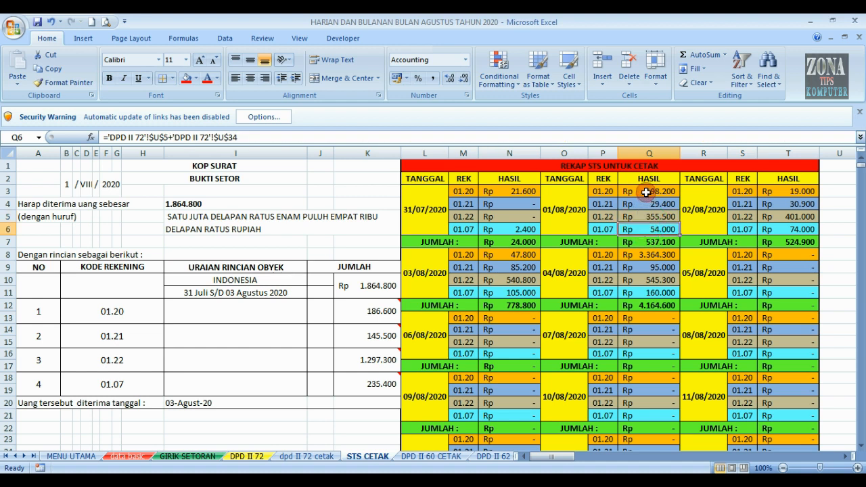
pyautogui.click(646, 192)
pyautogui.click(646, 204)
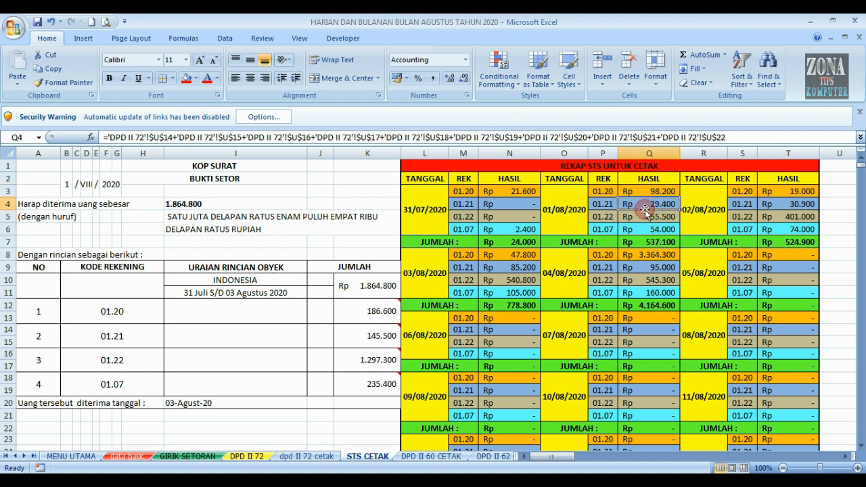
pyautogui.click(519, 191)
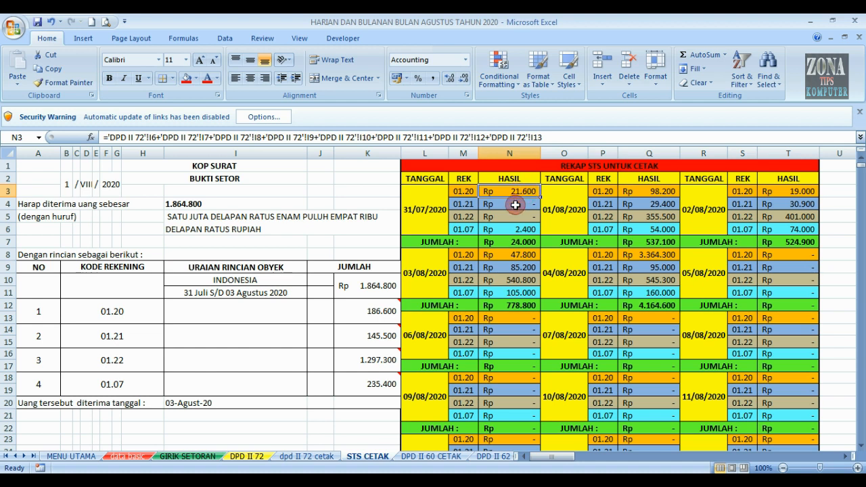
pyautogui.click(515, 204)
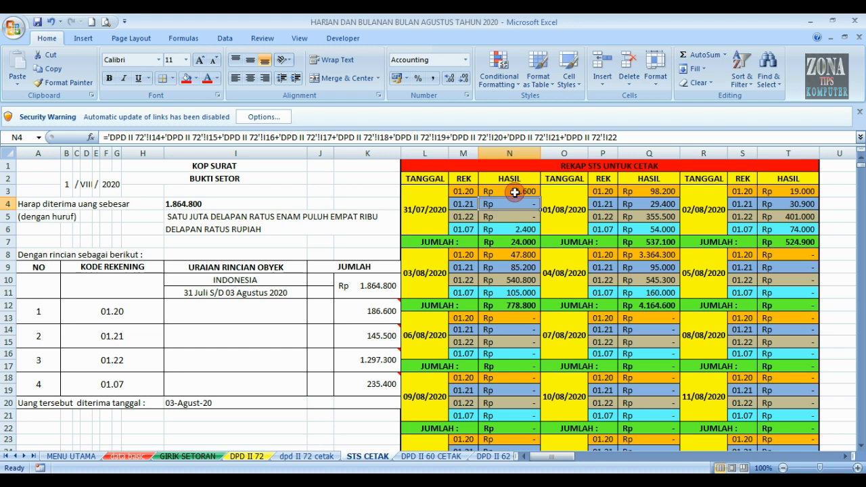
pyautogui.click(515, 193)
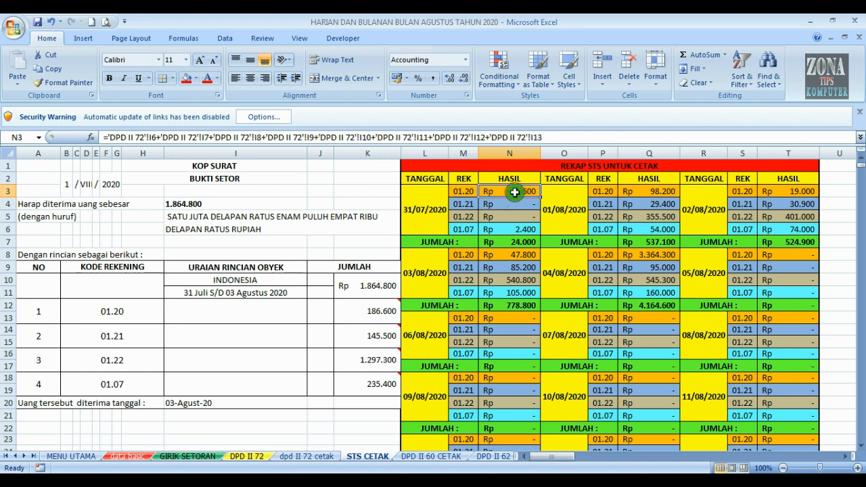
# - Try making the first three references in the N3 formula absolute as $I$6, $I$7 and $I$8, and discard the edit
pyautogui.doubleClick(515, 193)
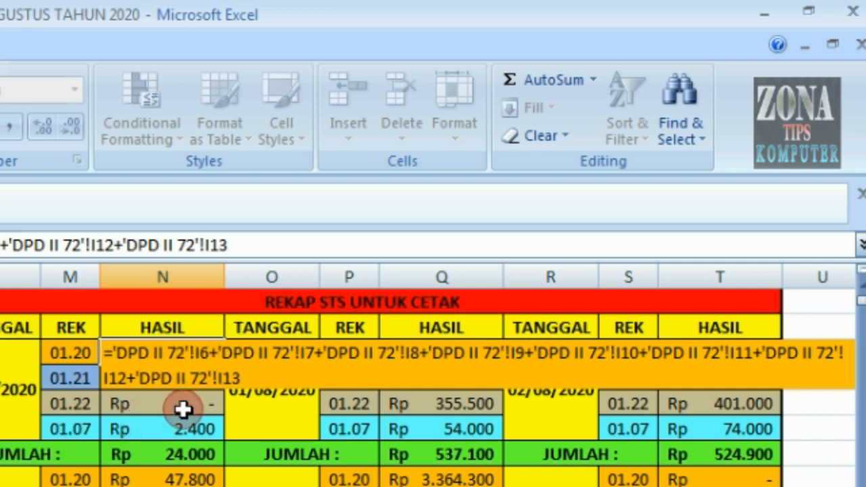
pyautogui.press('F4')
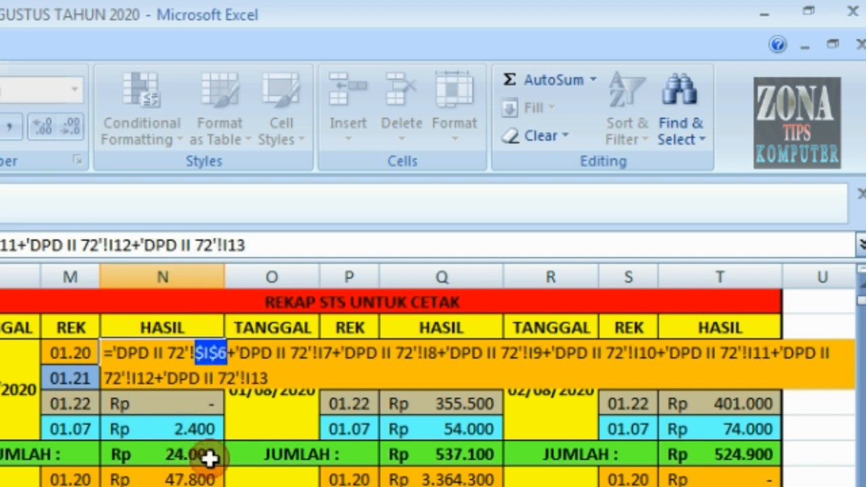
pyautogui.click(318, 354)
pyautogui.press('F4')
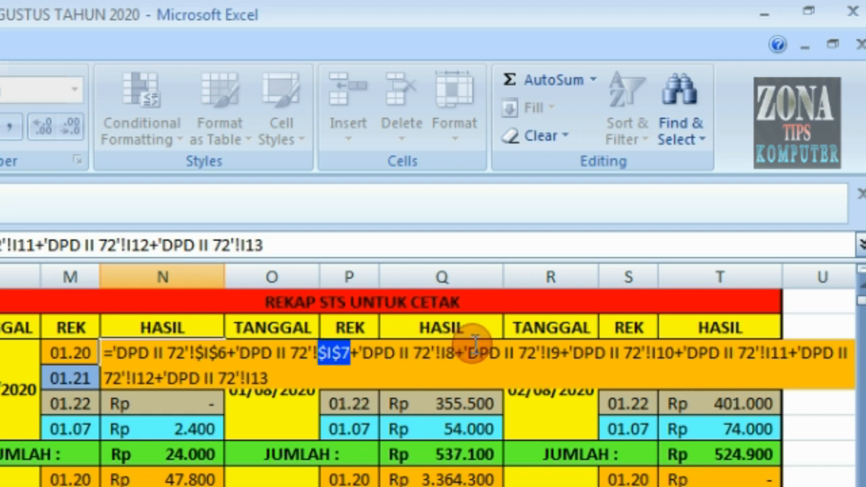
pyautogui.click(445, 353)
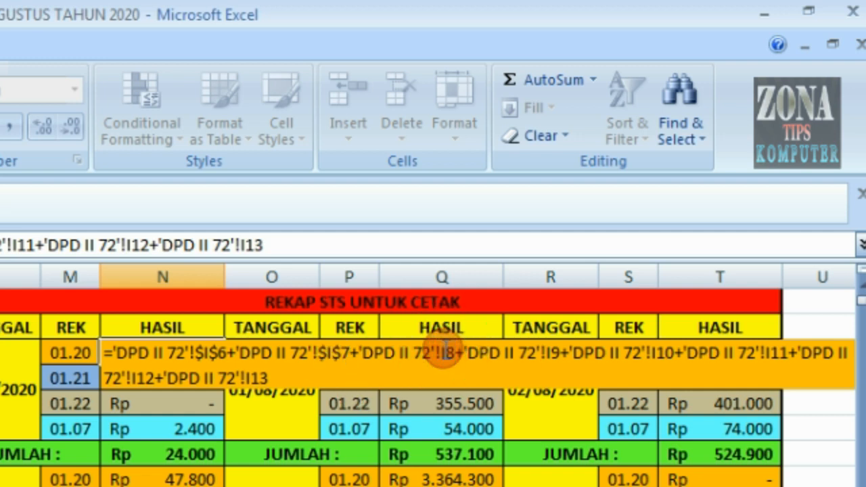
pyautogui.press('F4')
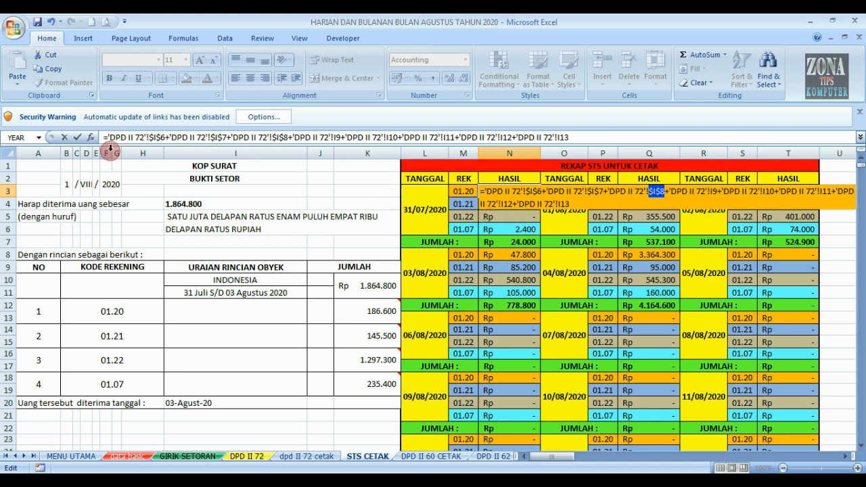
pyautogui.click(63, 137)
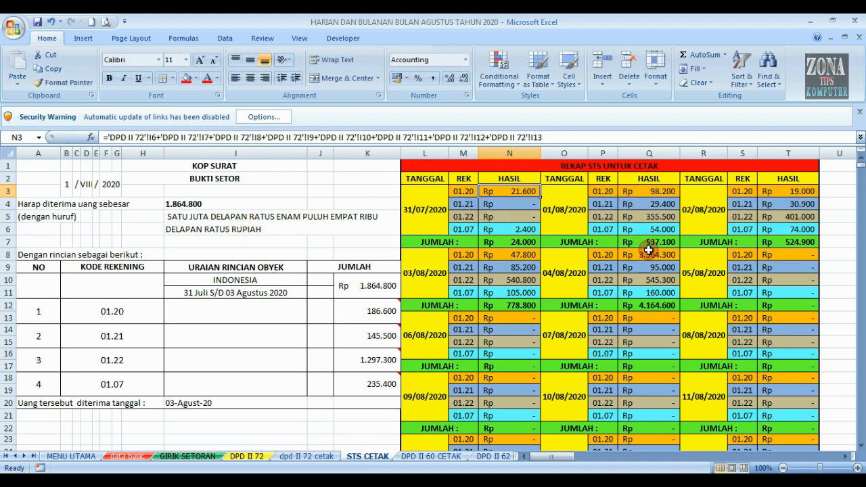
pyautogui.click(565, 276)
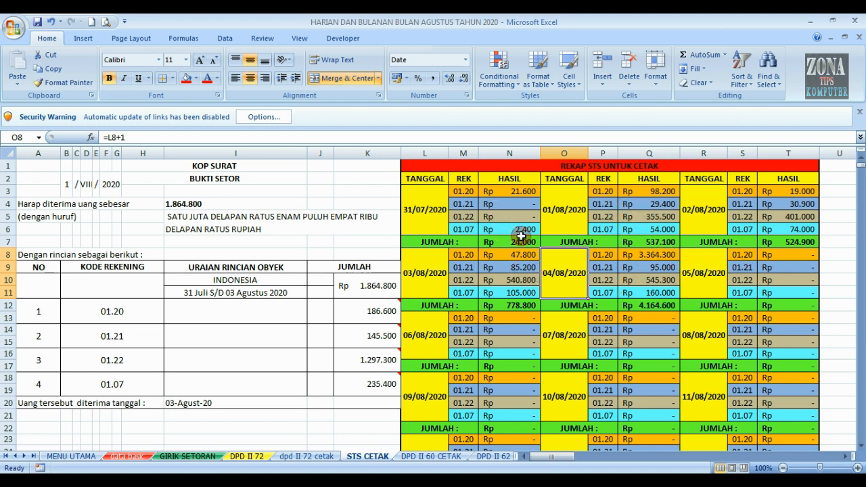
pyautogui.click(503, 192)
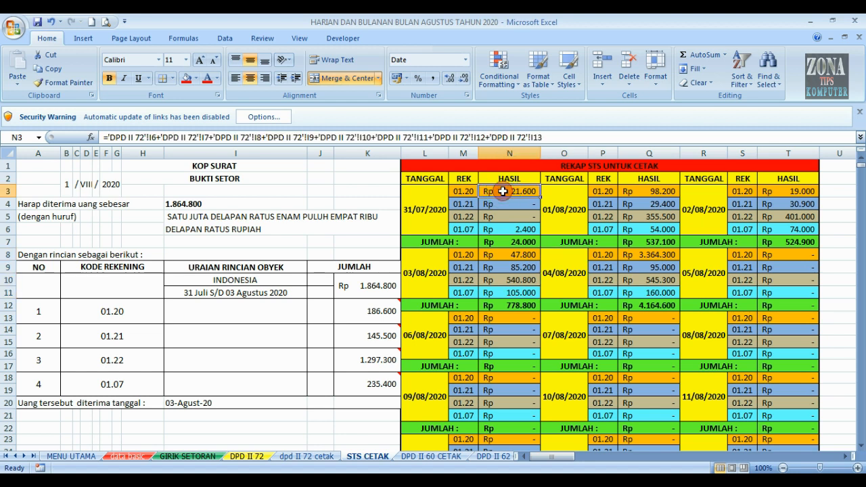
# - Examine the relative references of the 31/07/2020 HASIL formulas in N3 to N6 once more
pyautogui.moveTo(502, 191); pyautogui.dragTo(498, 228)
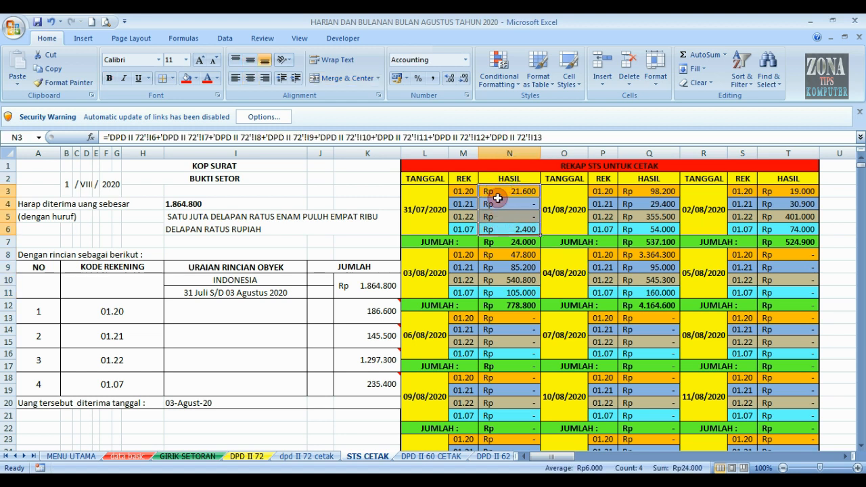
pyautogui.click(499, 204)
pyautogui.click(504, 220)
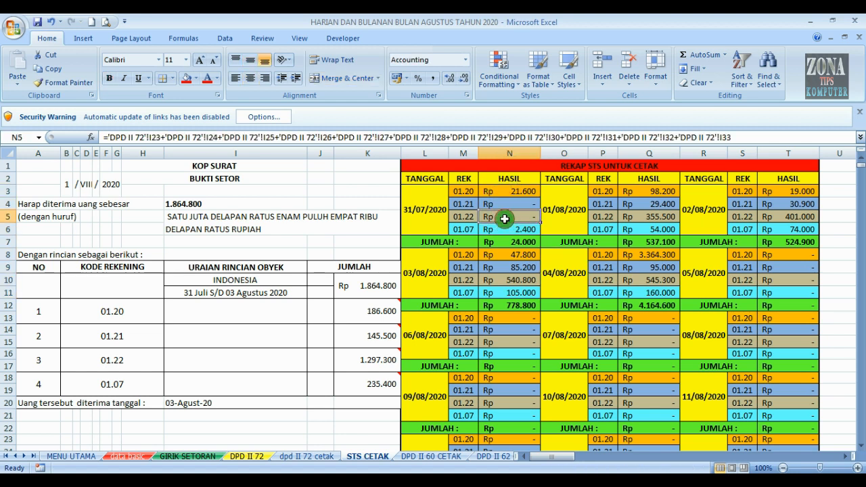
pyautogui.click(509, 228)
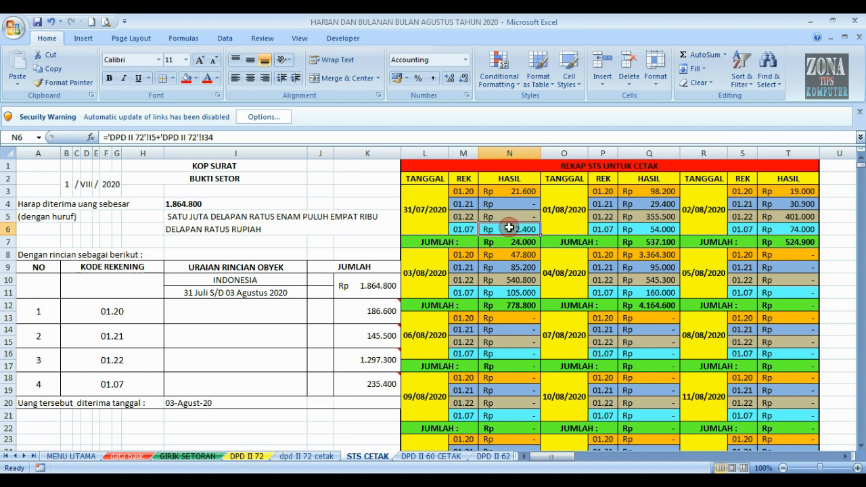
pyautogui.click(518, 193)
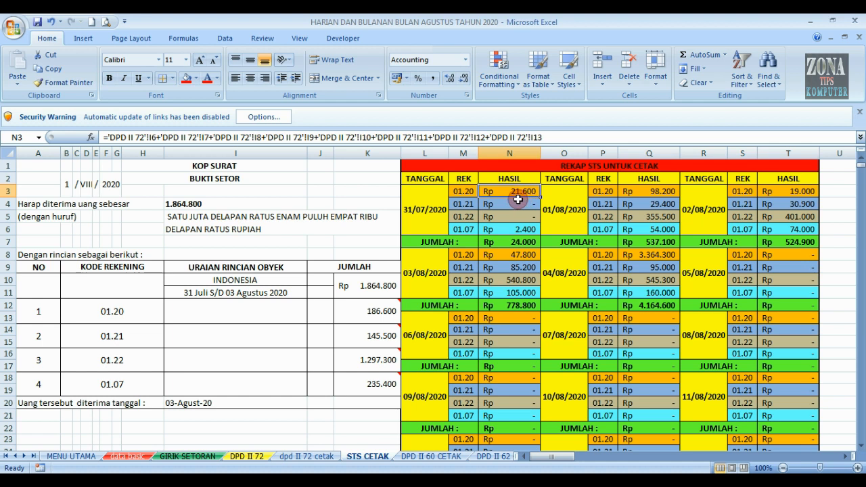
# - Copy the 31/07/2020 HASIL formulas from N3:N6 into T3:T6 for 02/08/2020
pyautogui.moveTo(512, 193); pyautogui.dragTo(509, 229)
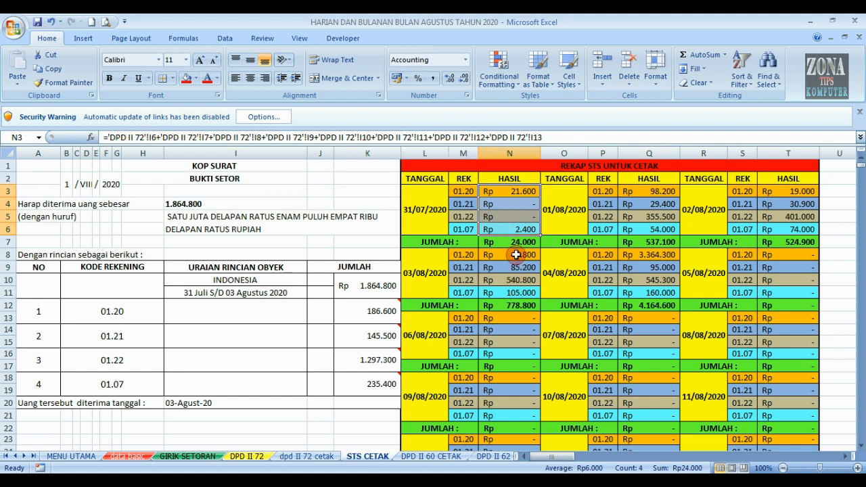
pyautogui.hotkey('ctrl', 'c')
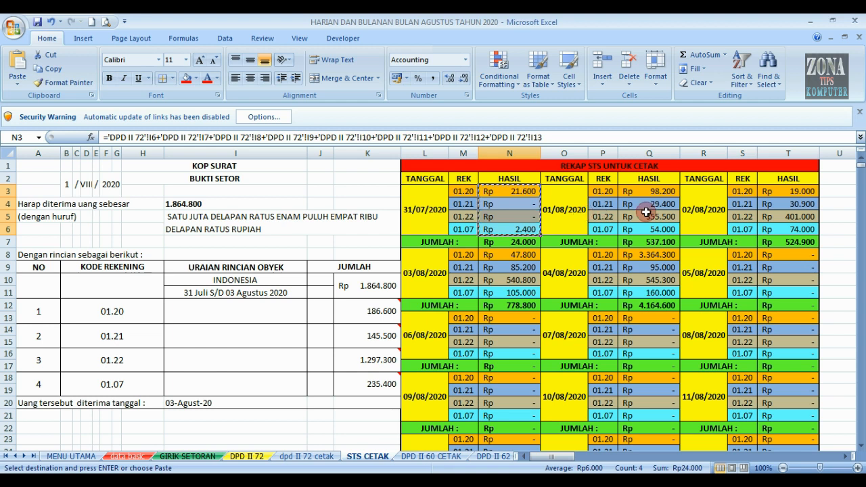
pyautogui.click(800, 194)
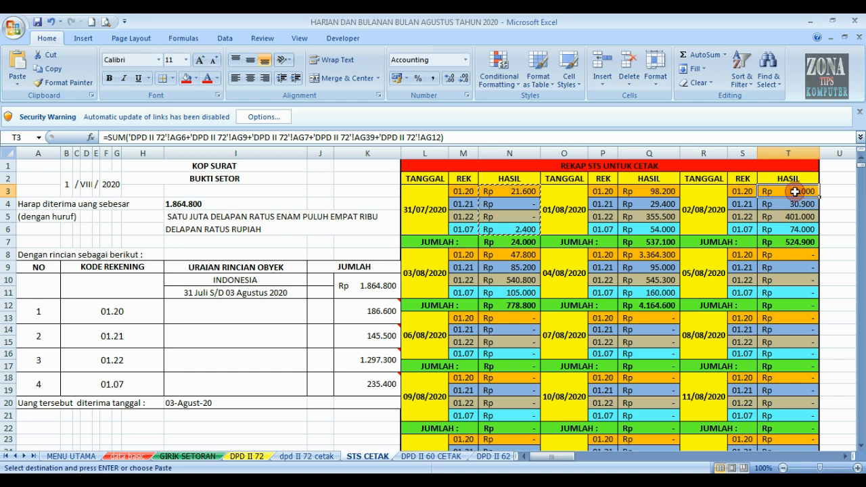
pyautogui.moveTo(795, 193); pyautogui.dragTo(771, 230)
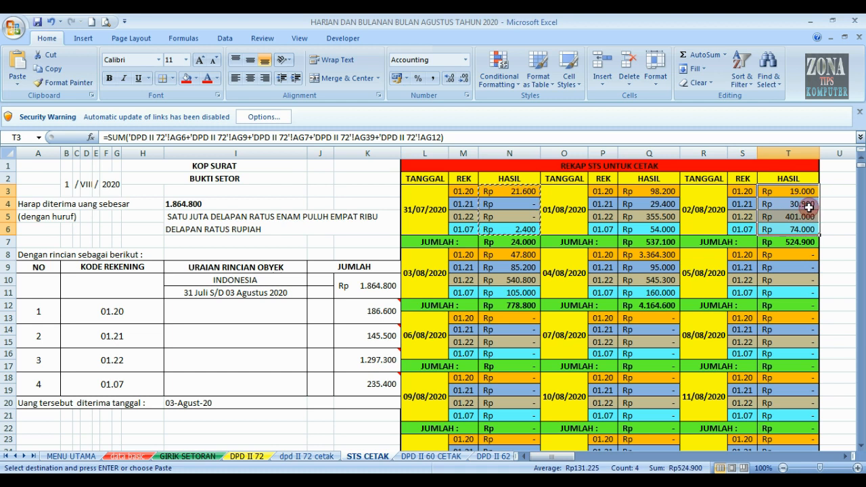
pyautogui.hotkey('ctrl', 'v')
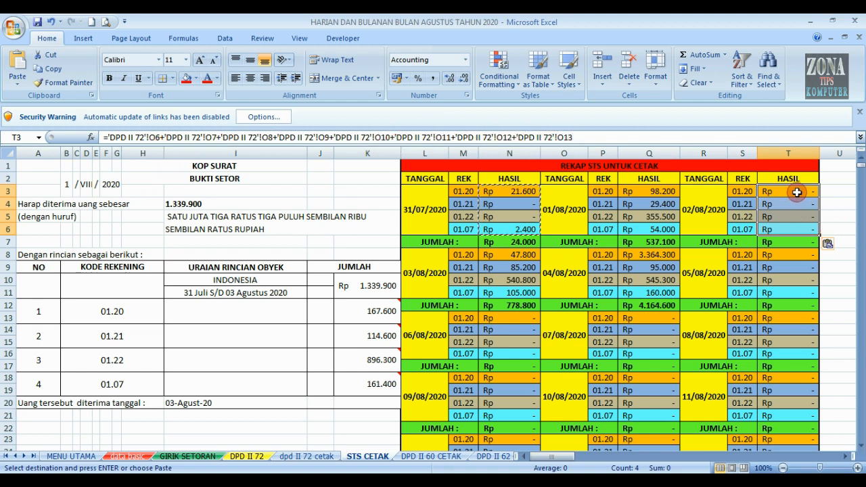
pyautogui.moveTo(797, 193); pyautogui.dragTo(807, 237)
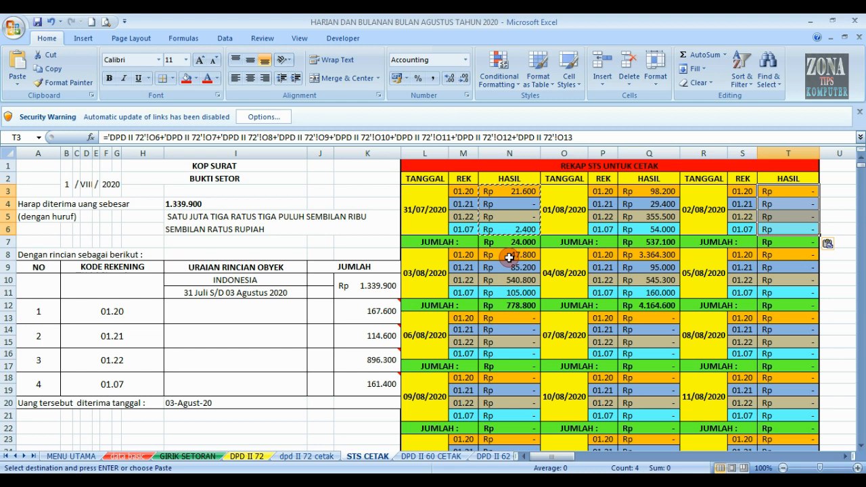
# - Paste the copied formulas into N8:N11 for 03/08/2020 and compare the references in N8 with those in N3
pyautogui.moveTo(508, 255); pyautogui.dragTo(513, 293)
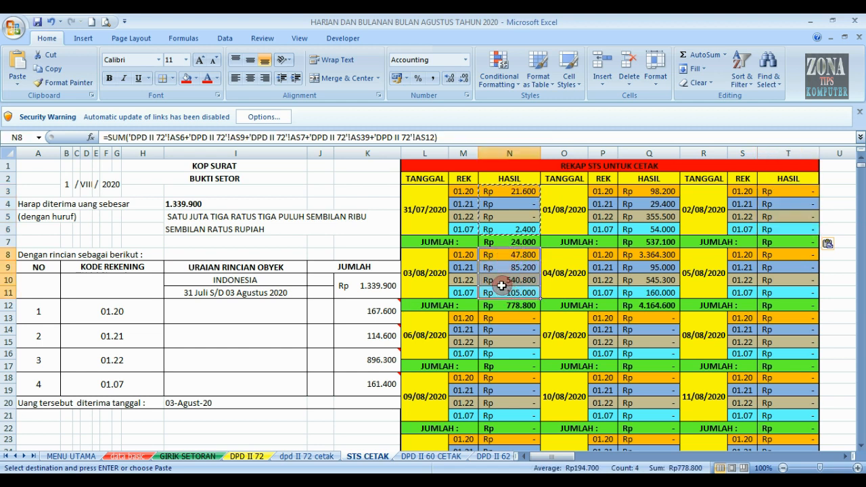
pyautogui.hotkey('ctrl', 'v')
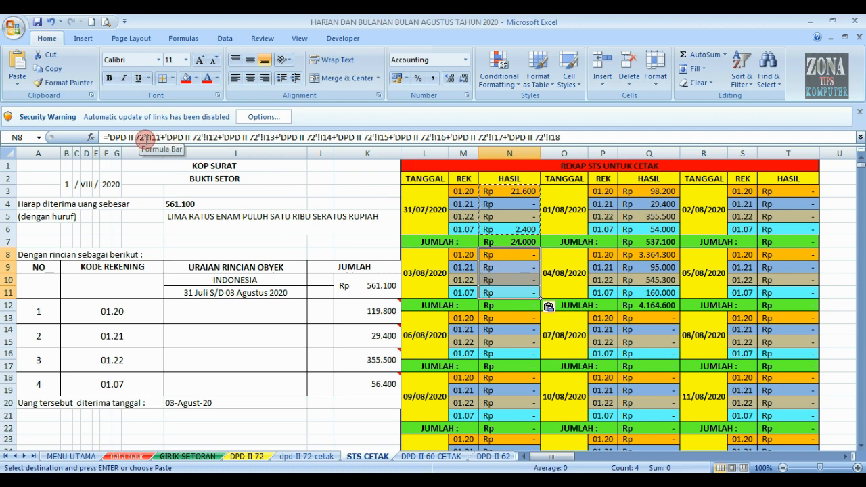
pyautogui.click(512, 192)
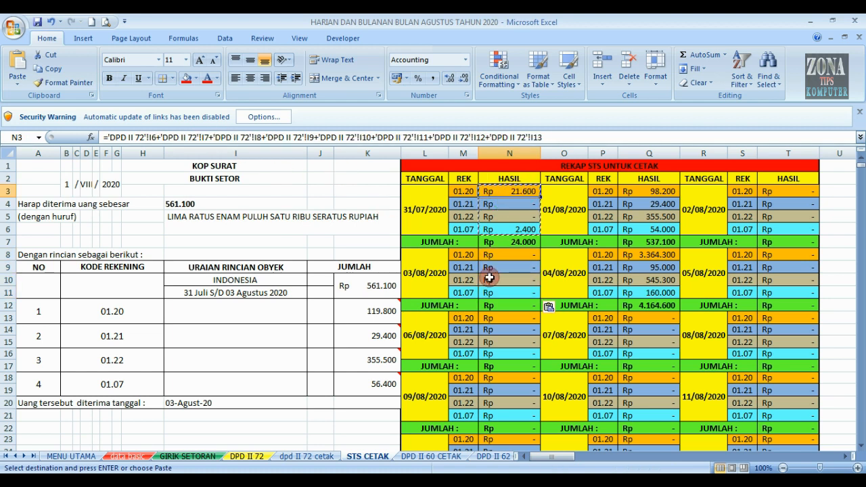
pyautogui.click(514, 255)
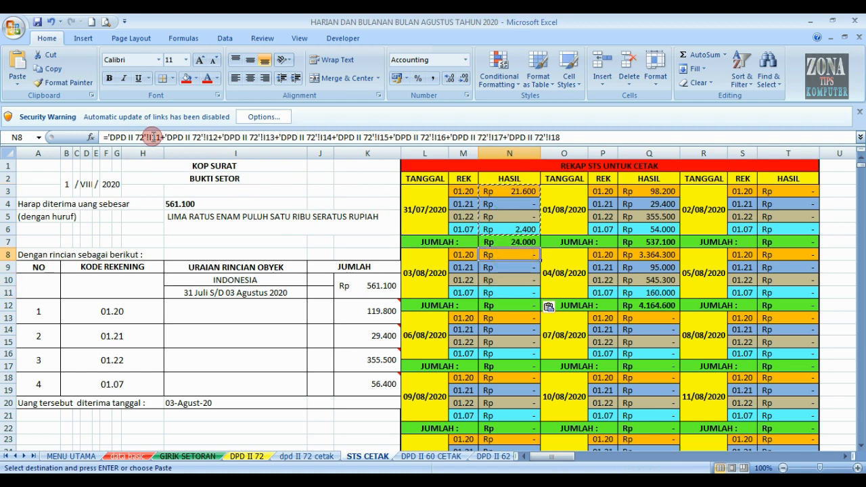
pyautogui.click(508, 191)
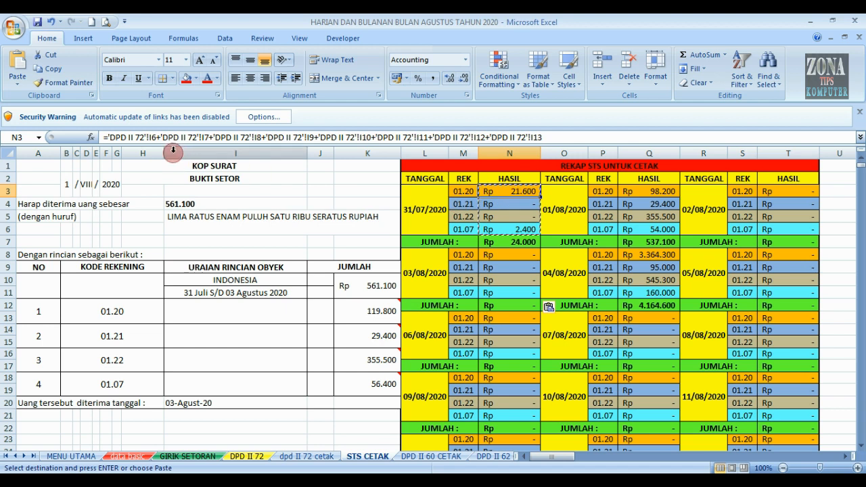
pyautogui.click(518, 256)
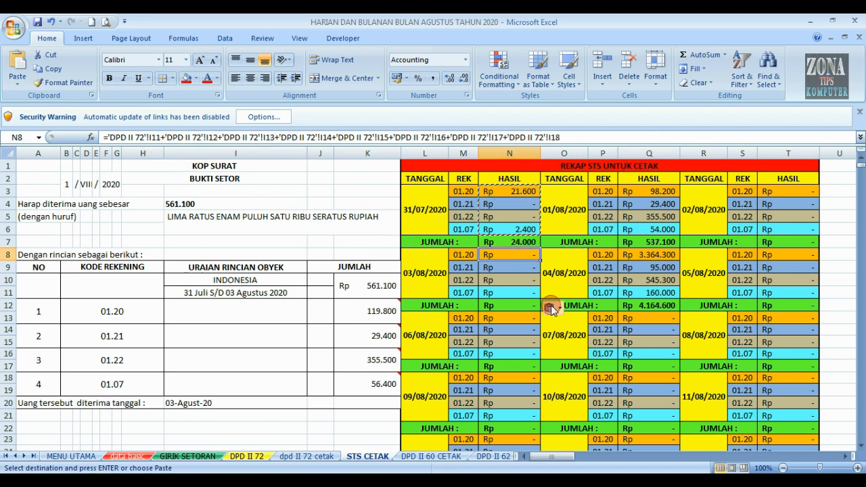
# - Undo the formula pastes in N8:N11 and T3:T6
pyautogui.click(52, 27)
pyautogui.click(52, 27)
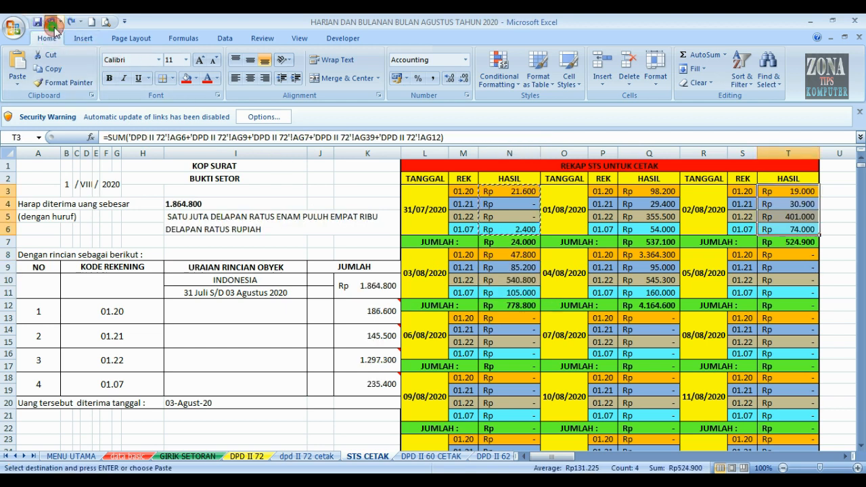
pyautogui.click(52, 27)
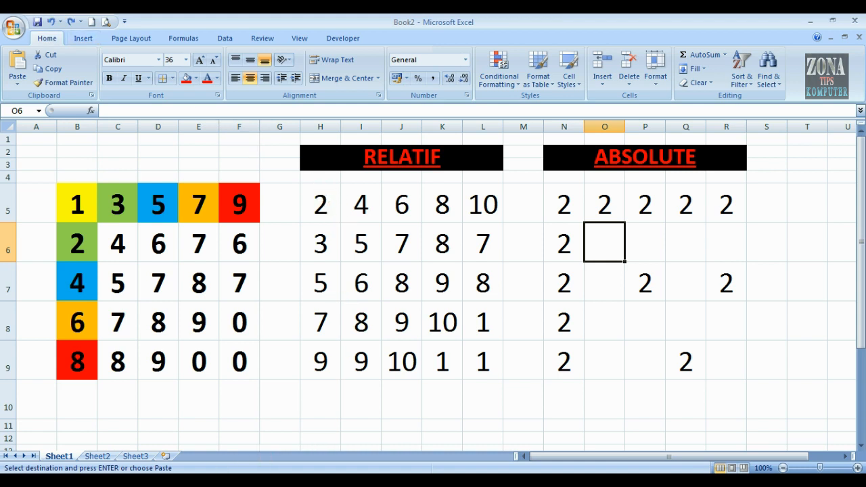
# - Return to the workbook HARIAN DAN BULANAN BULAN AGUSTUS TAHUN 2020 and examine the absolute references in the 01/08/2020 formulas in Q3 to Q6
pyautogui.moveTo(440, 466)
pyautogui.click(362, 414)
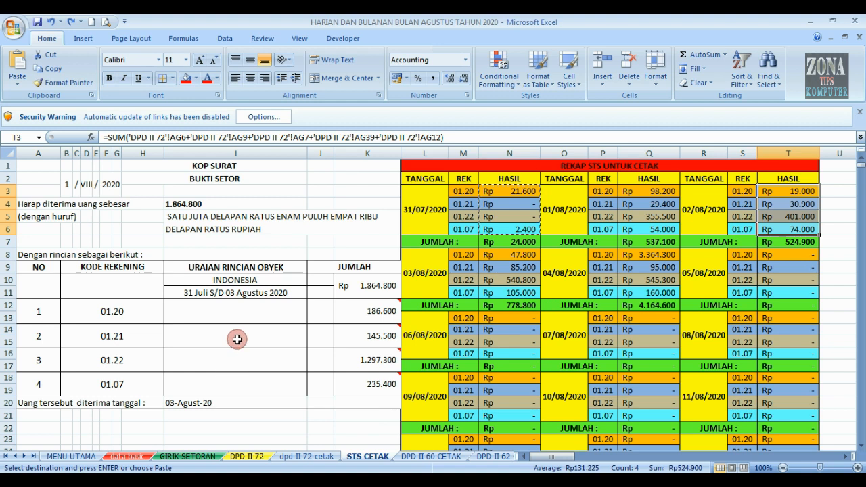
pyautogui.click(237, 339)
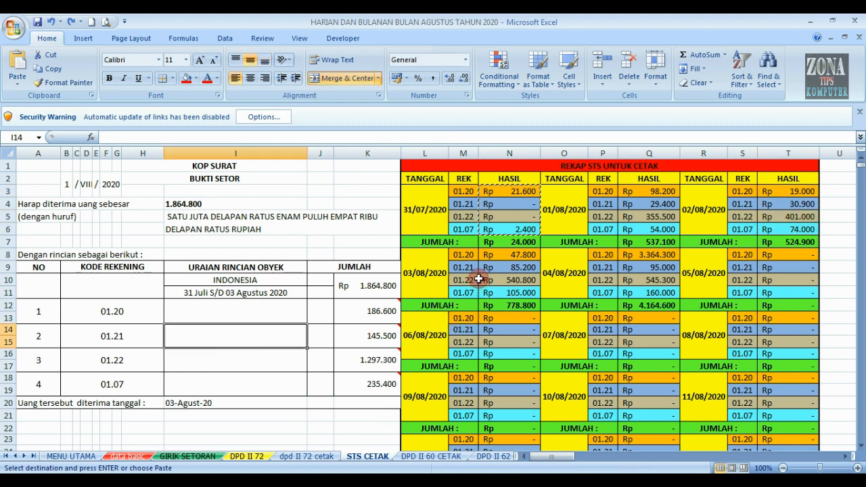
pyautogui.click(639, 193)
pyautogui.click(640, 204)
pyautogui.click(644, 213)
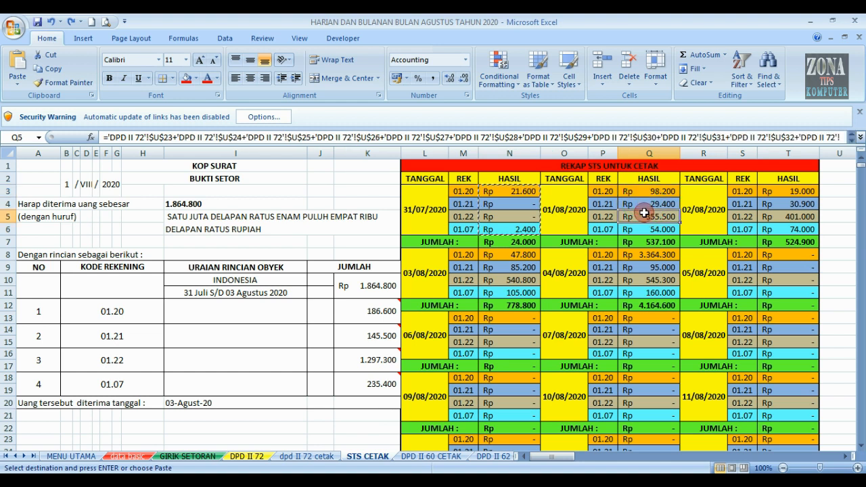
pyautogui.click(641, 229)
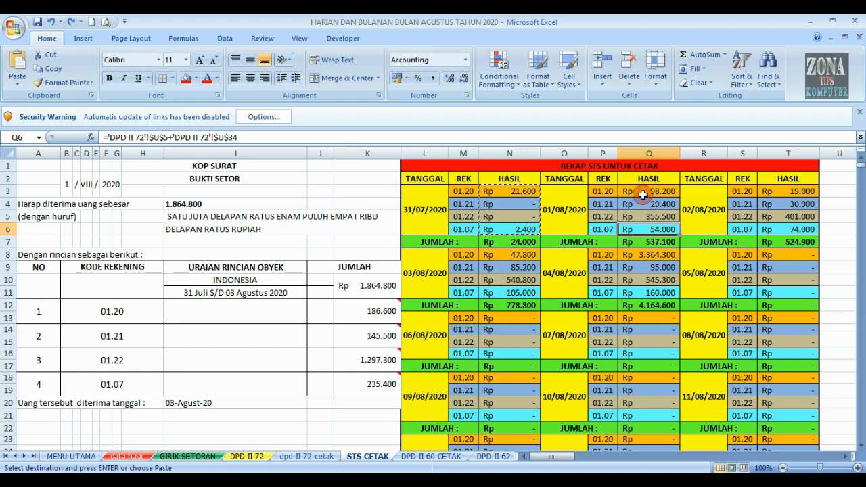
# - Copy the 01/08/2020 HASIL formulas from Q3:Q6 into T3:T6 for 02/08/2020 and check the formula in T3
pyautogui.moveTo(640, 195); pyautogui.dragTo(638, 227)
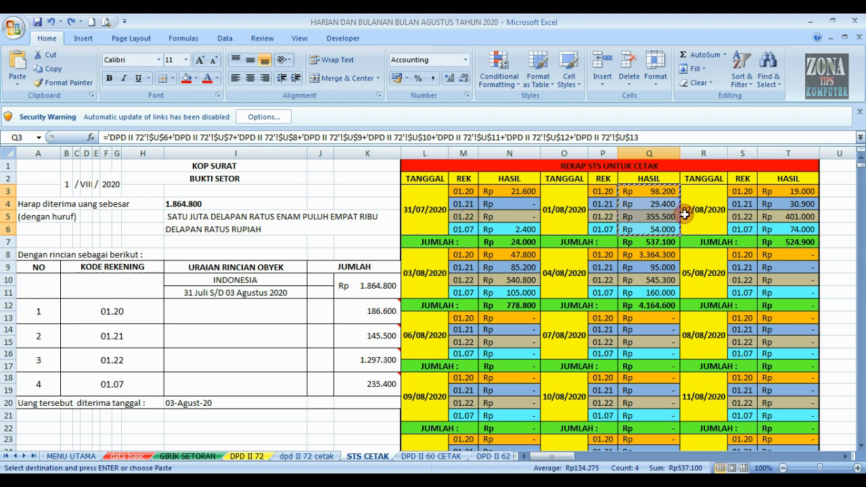
pyautogui.click(523, 192)
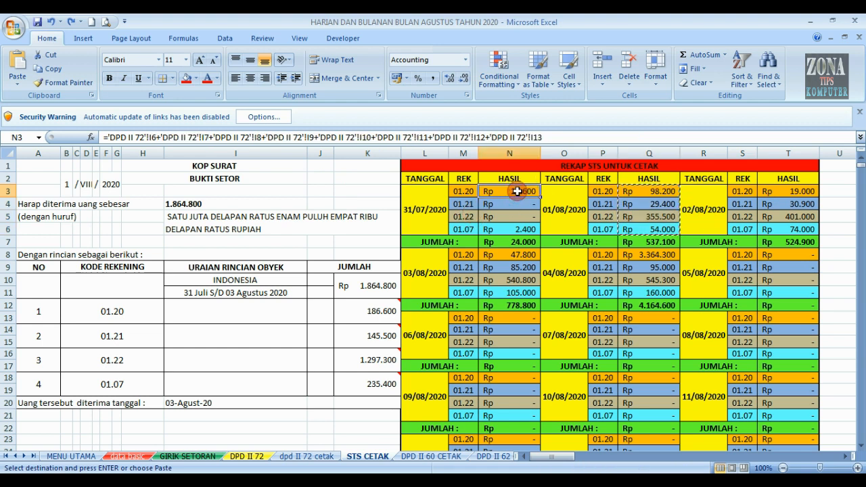
pyautogui.click(781, 196)
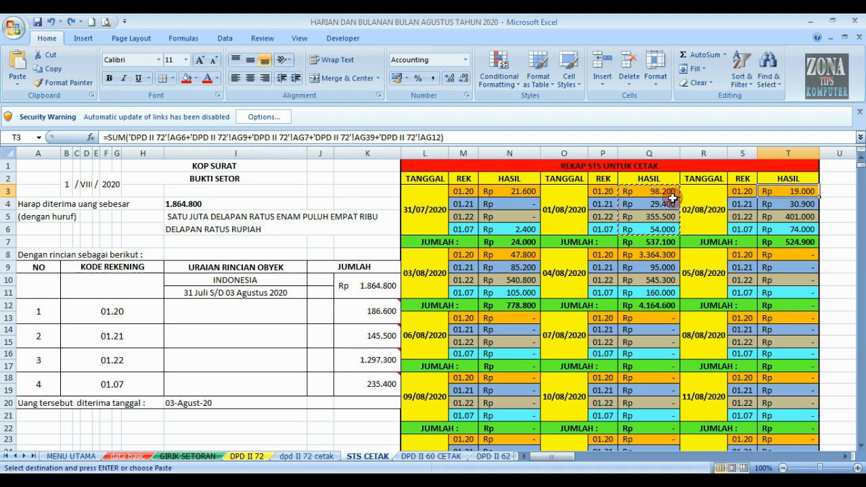
pyautogui.click(647, 191)
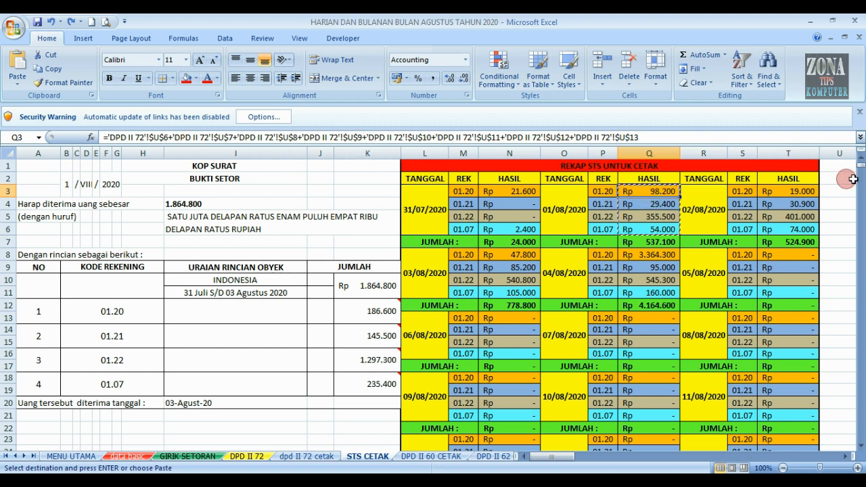
pyautogui.click(783, 192)
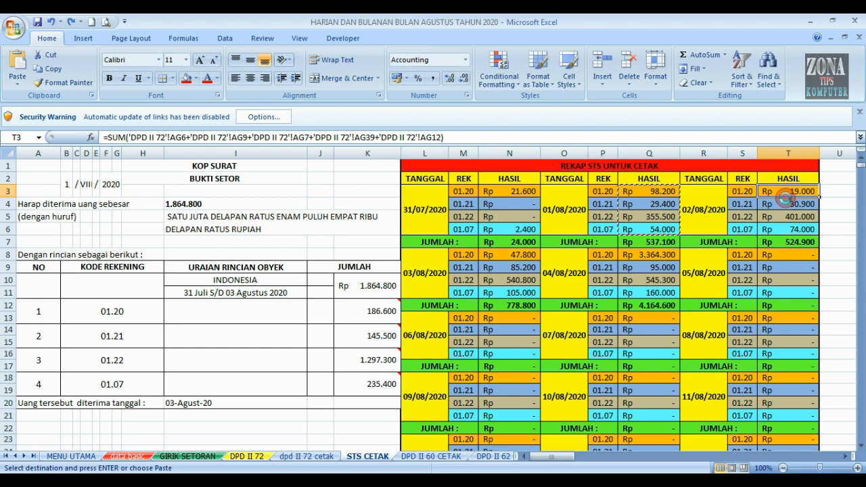
pyautogui.hotkey('ctrl', 'v')
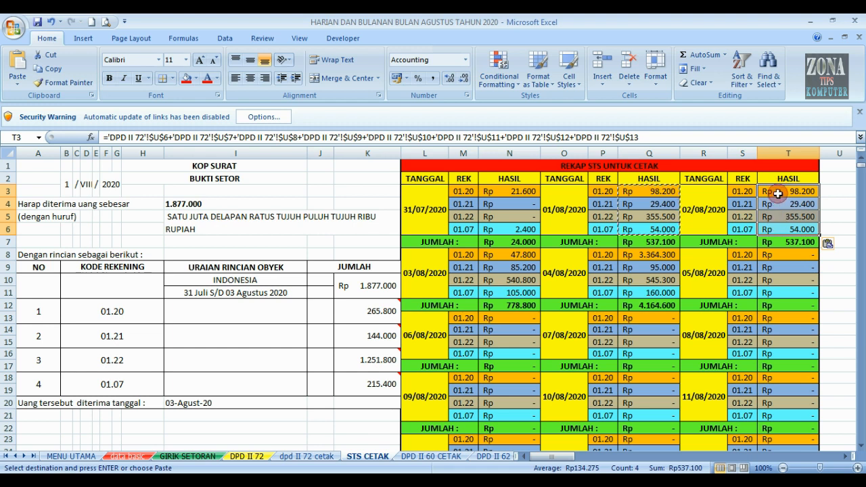
pyautogui.click(778, 192)
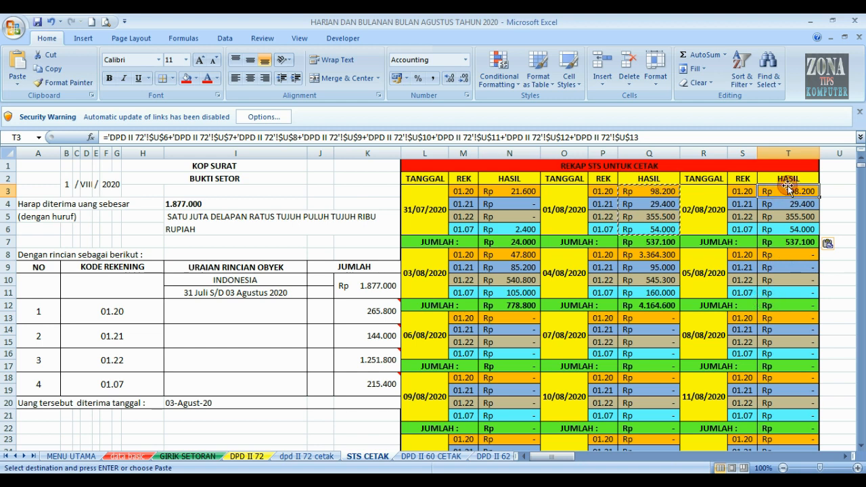
# - Replace every U with AG in the formulas of T3:T6
pyautogui.moveTo(785, 188); pyautogui.dragTo(784, 225)
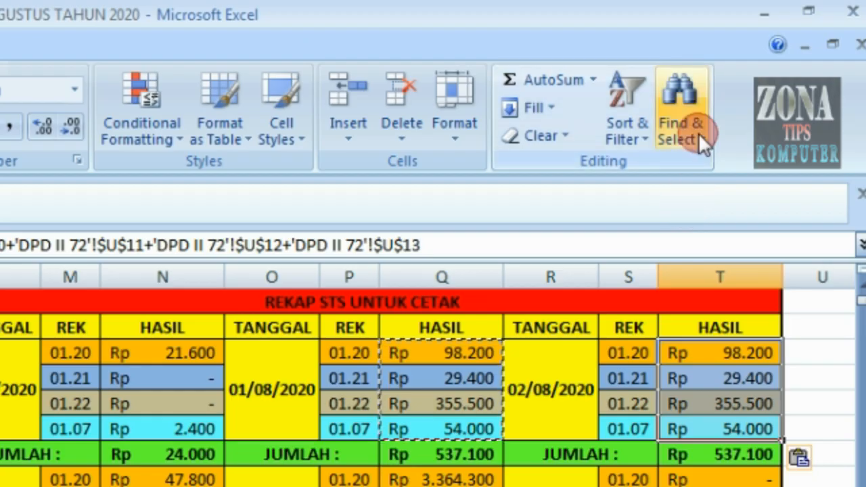
pyautogui.click(698, 132)
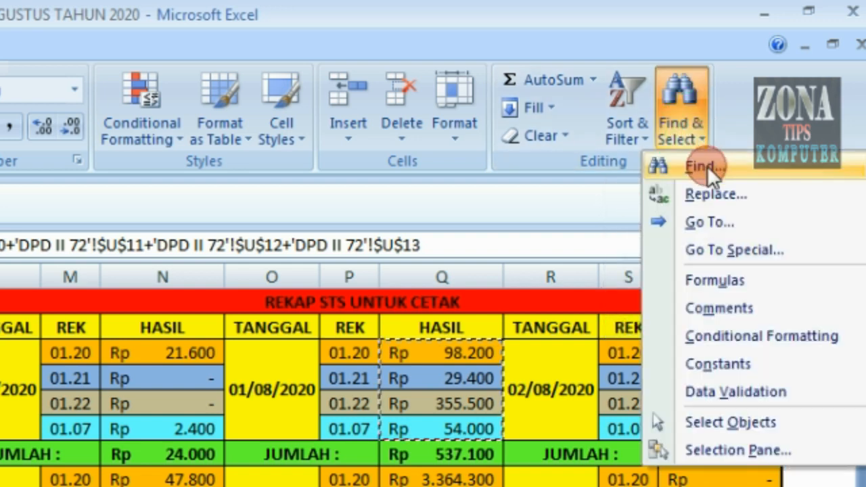
pyautogui.click(712, 194)
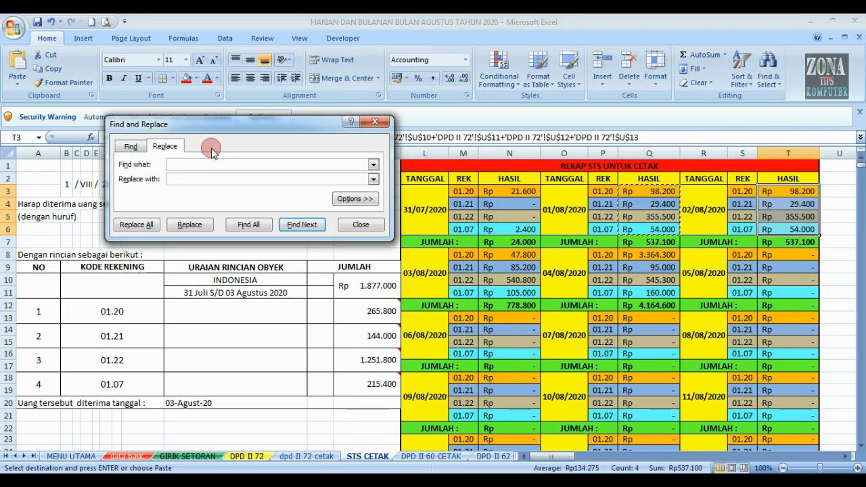
pyautogui.moveTo(222, 129); pyautogui.dragTo(206, 218)
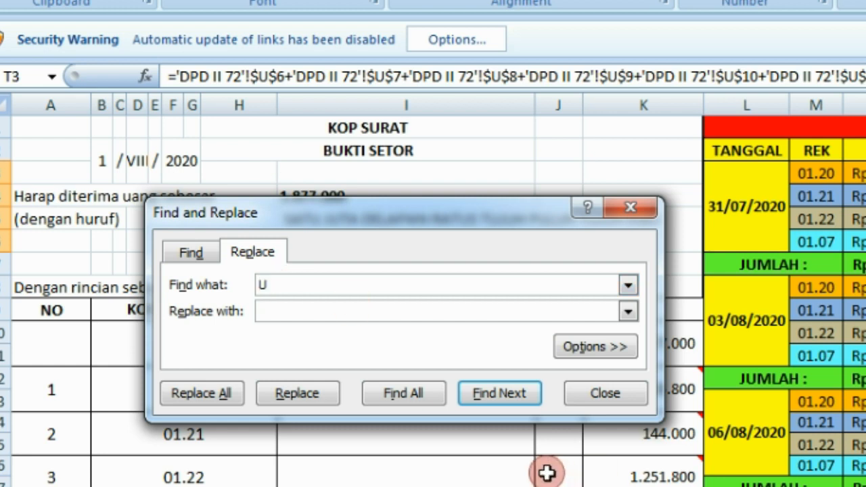
pyautogui.click(284, 313)
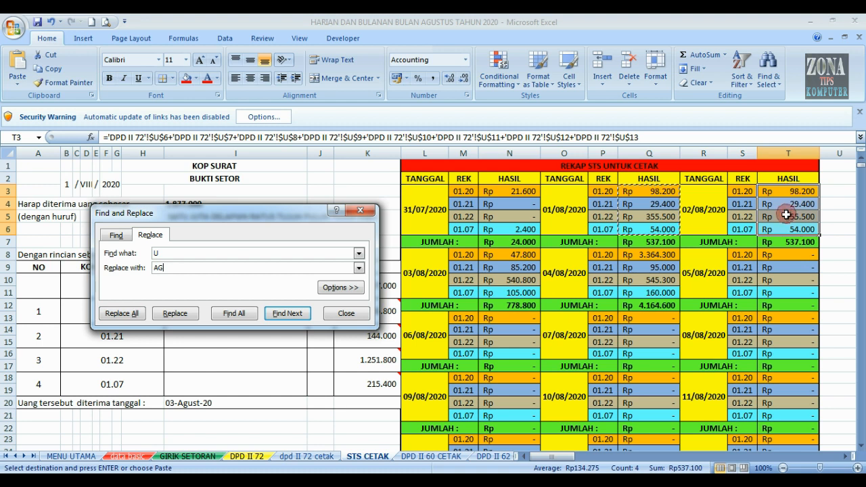
pyautogui.click(122, 313)
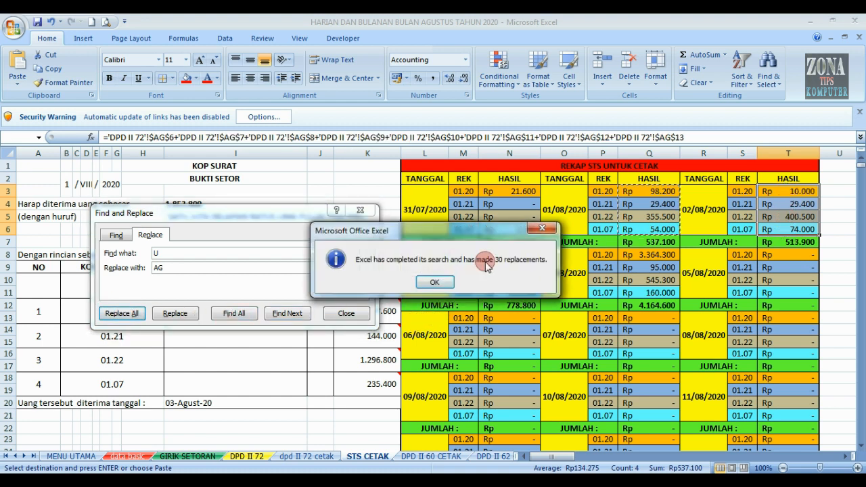
# - Check the formula in N3, and paste the copied 01/08/2020 HASIL formulas into N3:N6 for 31/07/2020
pyautogui.click(443, 285)
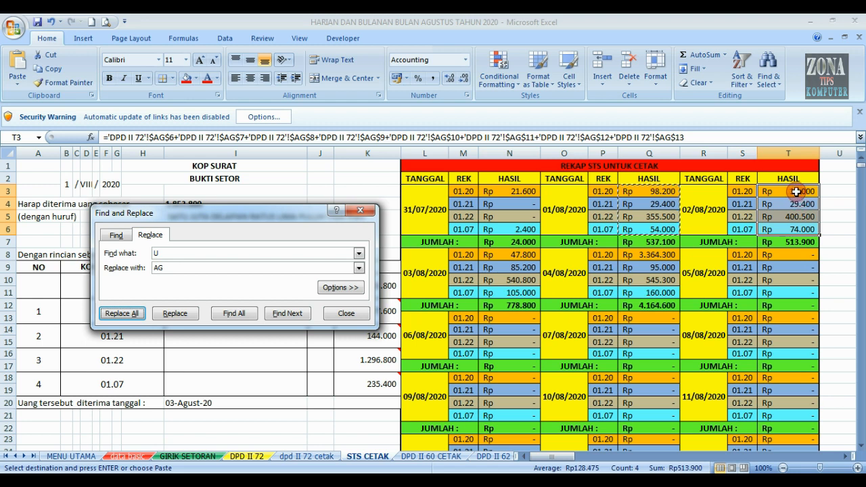
pyautogui.click(514, 193)
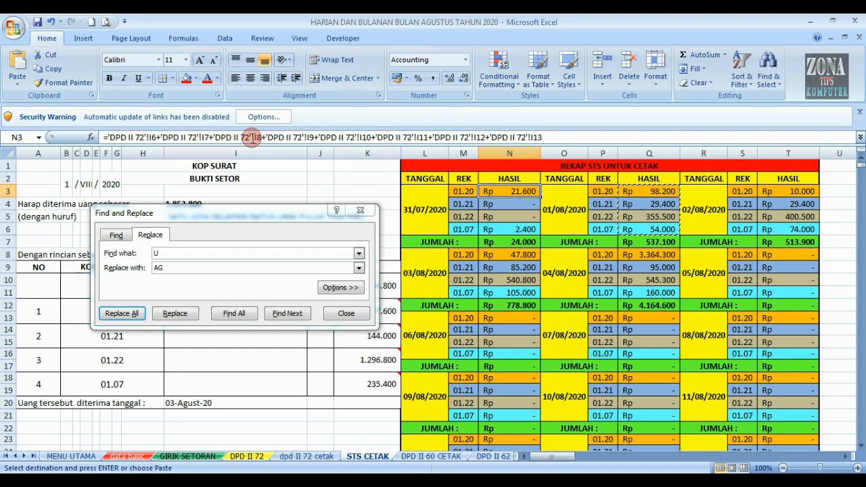
pyautogui.moveTo(510, 191); pyautogui.dragTo(510, 228)
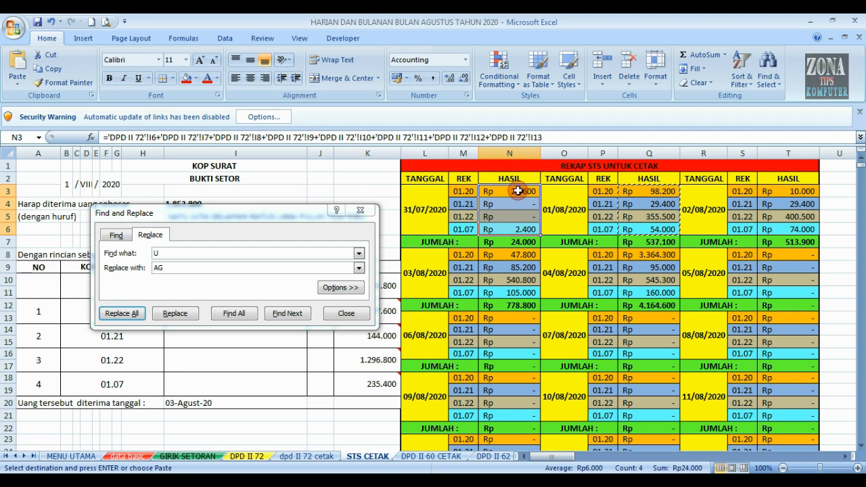
pyautogui.hotkey('ctrl', 'v')
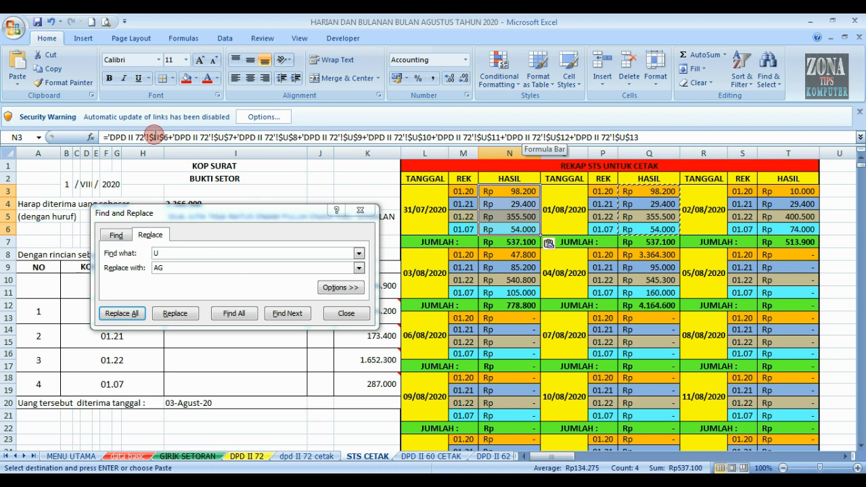
# - Replace every U with I in the formulas of N3:N6
pyautogui.click(167, 268)
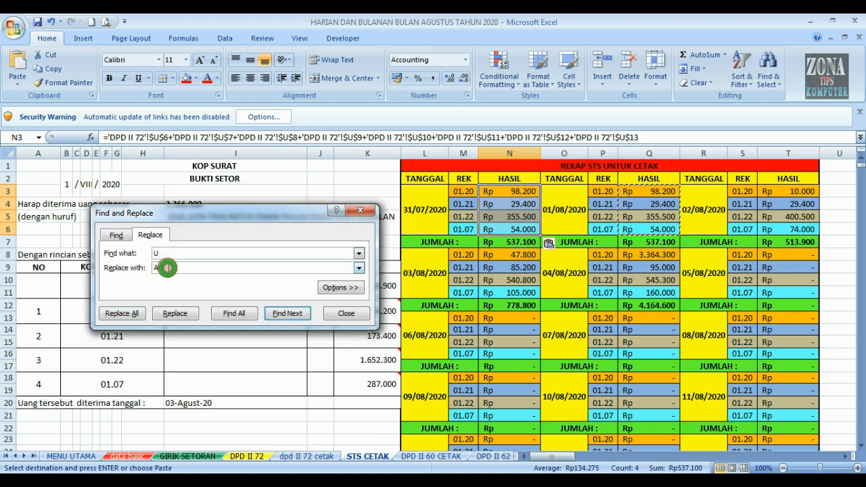
pyautogui.moveTo(168, 268); pyautogui.dragTo(141, 268)
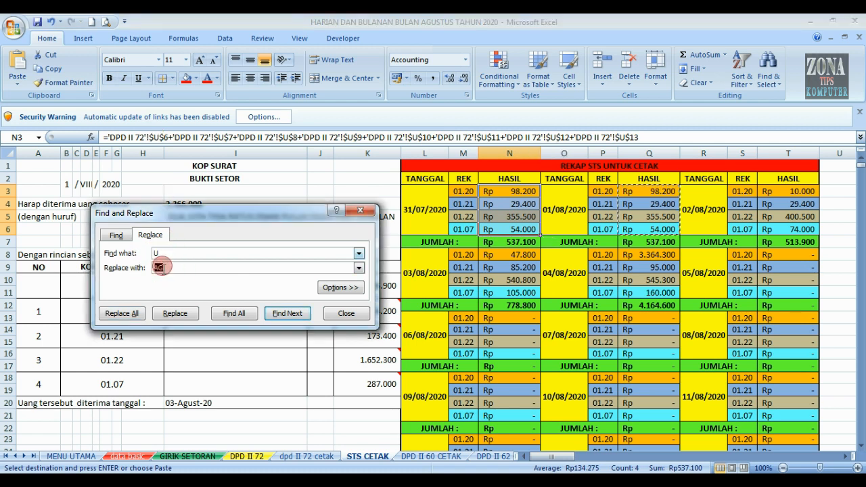
pyautogui.write('I')
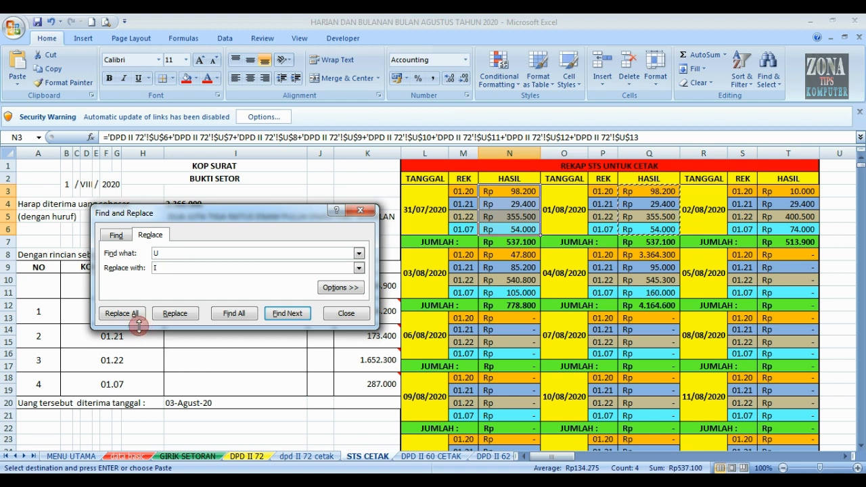
pyautogui.click(122, 314)
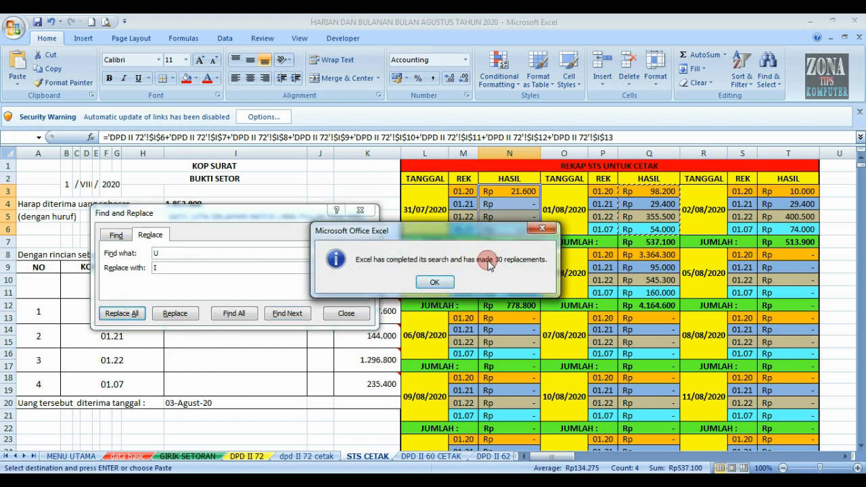
pyautogui.click(434, 283)
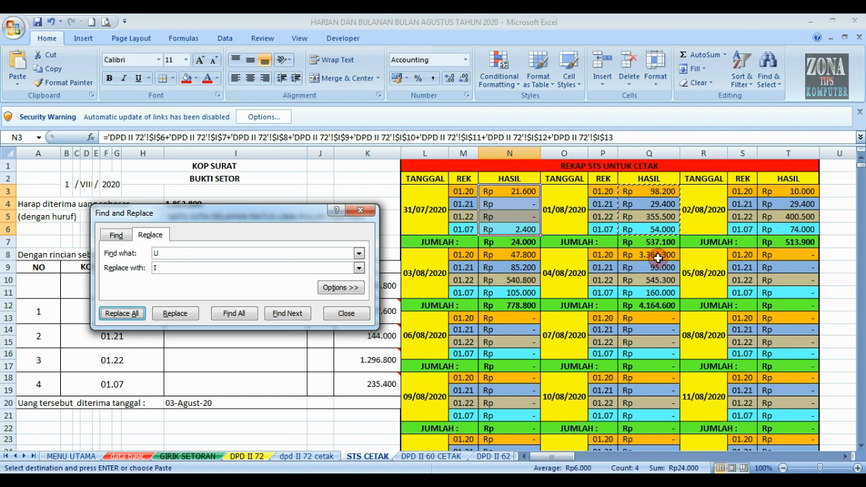
# - Paste the copied HASIL formulas into T8:T11 for 05/08/2020 and replace every U with BQ in them
pyautogui.click(793, 260)
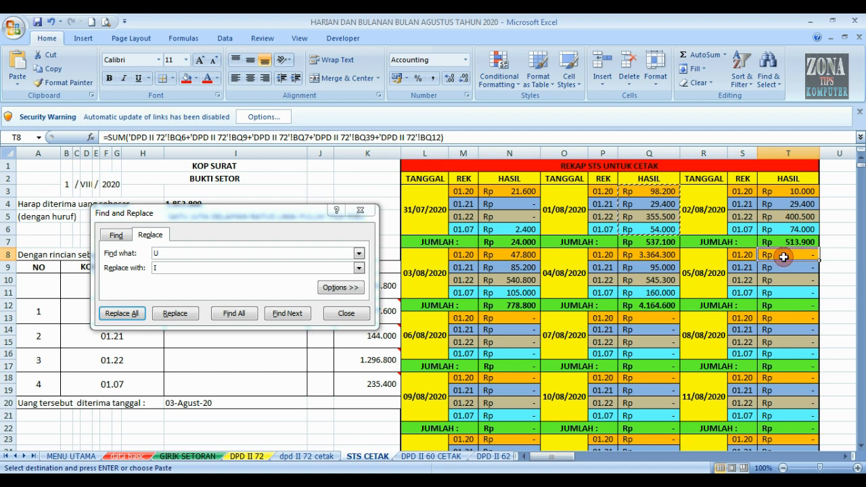
pyautogui.hotkey('ctrl', 'v')
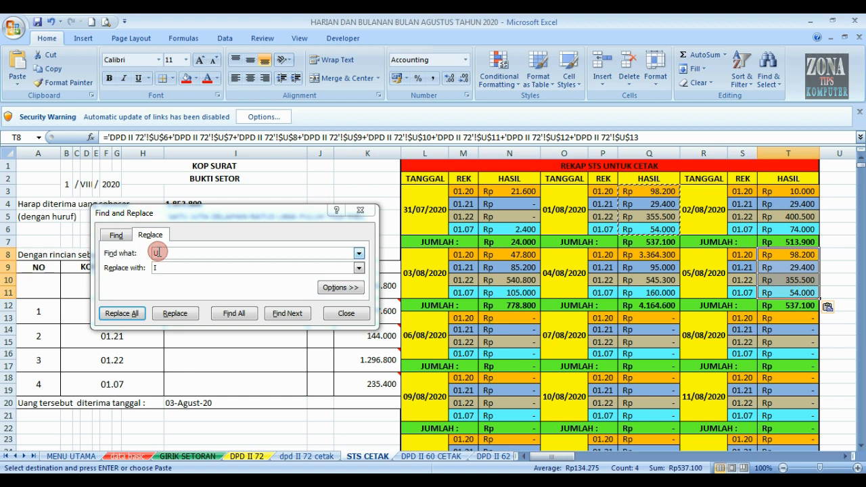
pyautogui.click(144, 269)
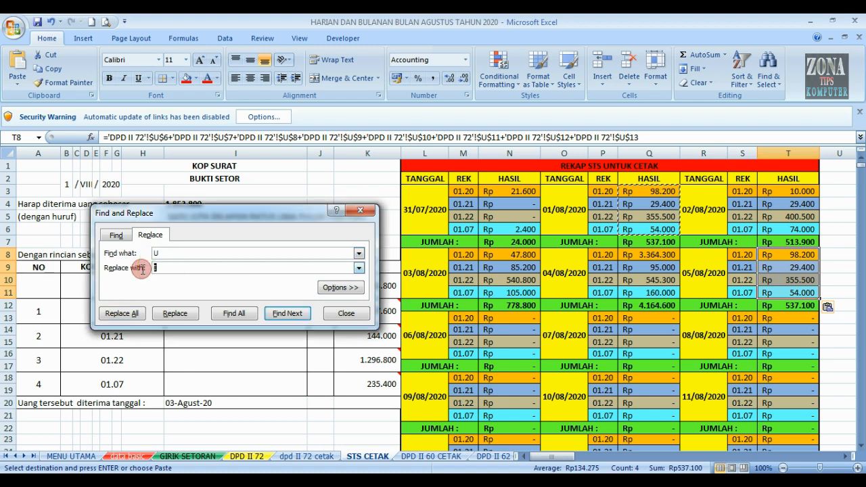
pyautogui.write('B')
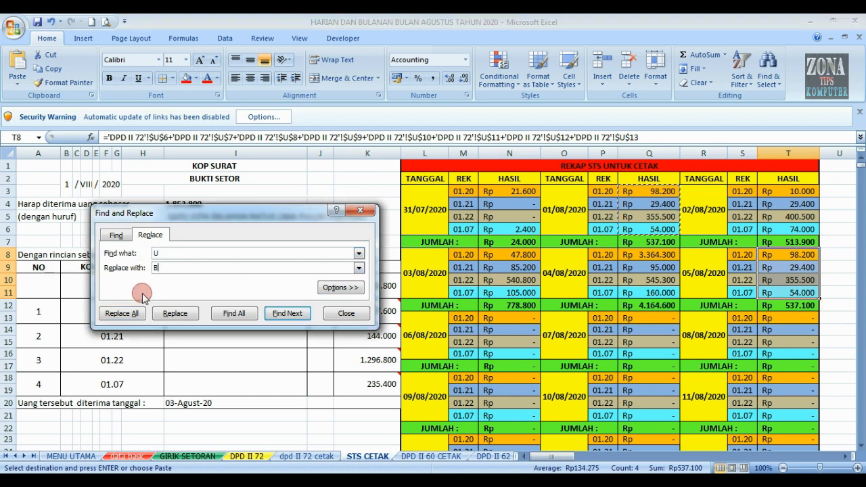
pyautogui.write('Q')
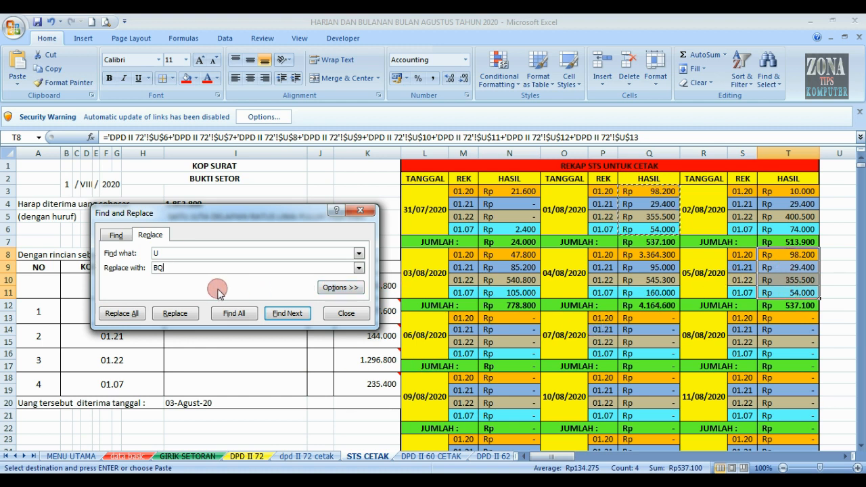
pyautogui.click(120, 313)
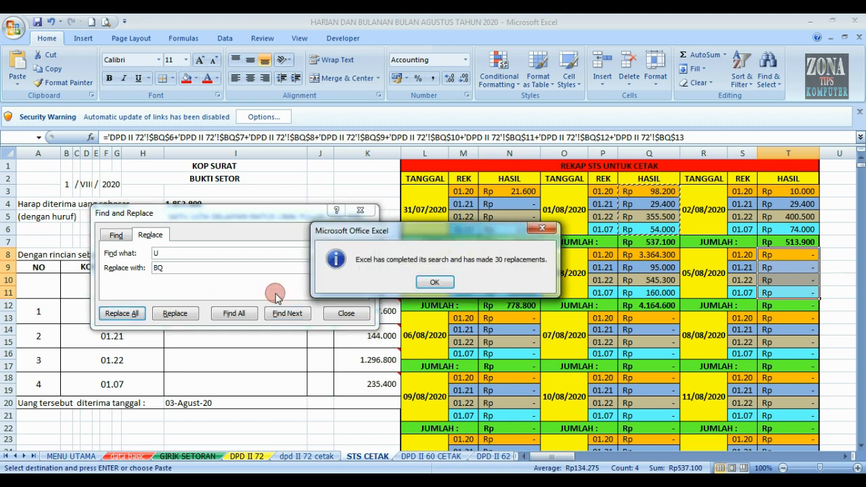
pyautogui.click(434, 282)
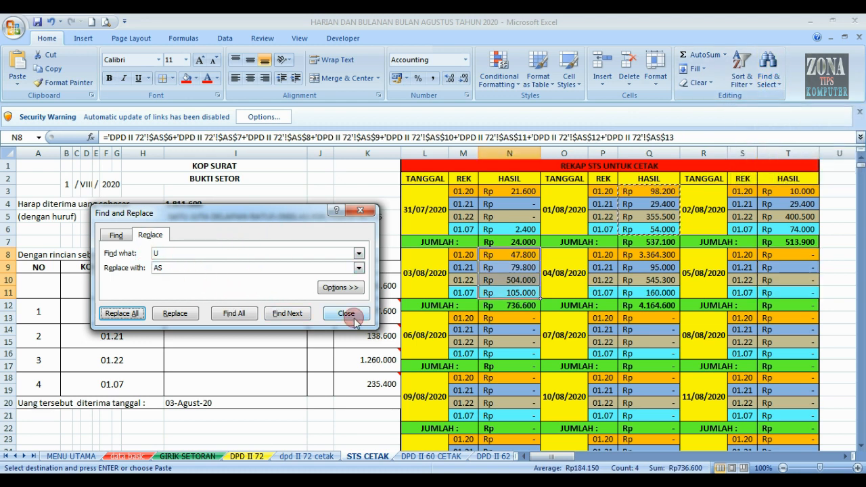
pyautogui.click(353, 315)
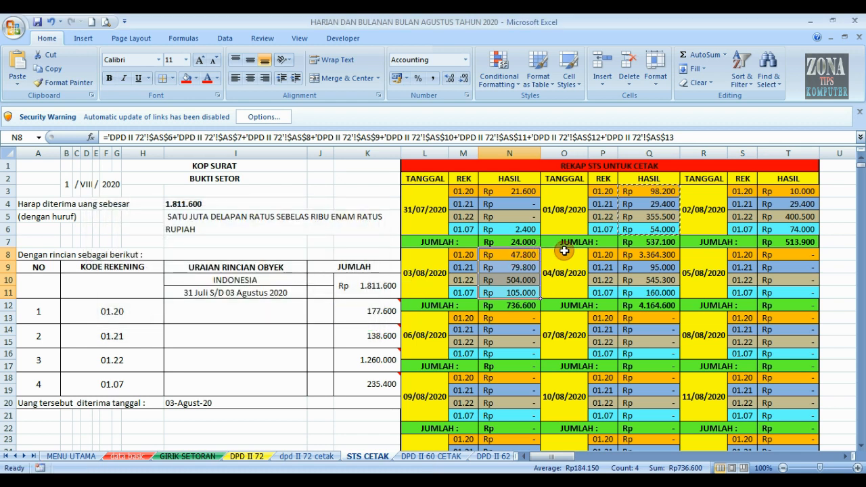
pyautogui.scroll(-2, 591, 264)
pyautogui.scroll(2, 593, 270)
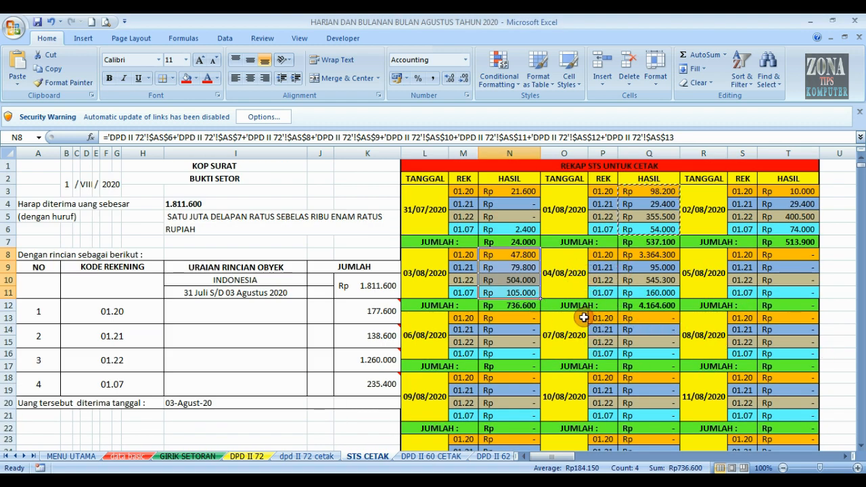
pyautogui.scroll(-5, 640, 322)
pyautogui.scroll(5, 630, 325)
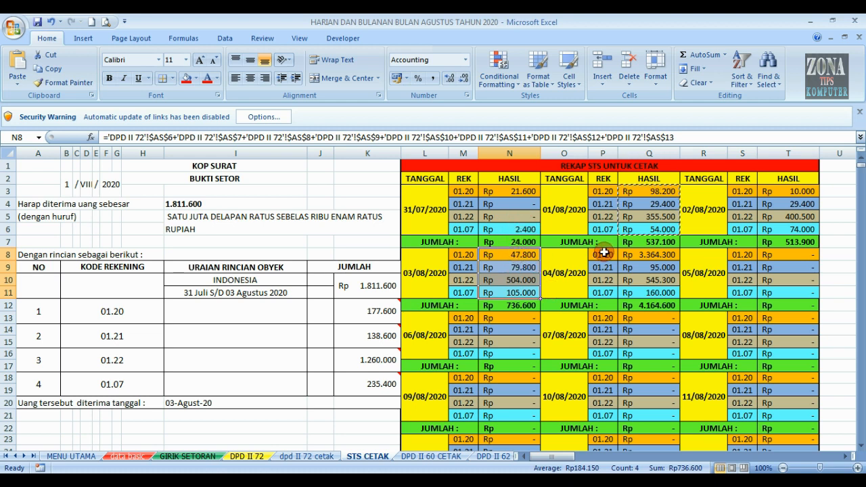
pyautogui.scroll(-11, 609, 331)
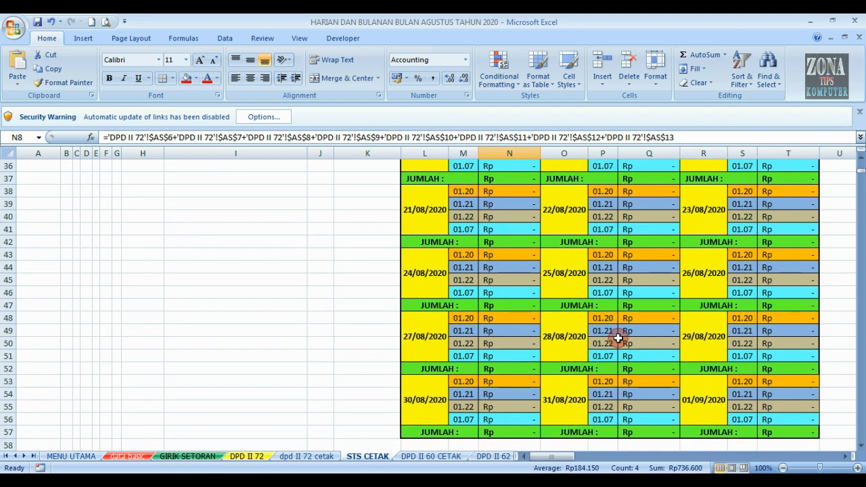
pyautogui.scroll(11, 609, 332)
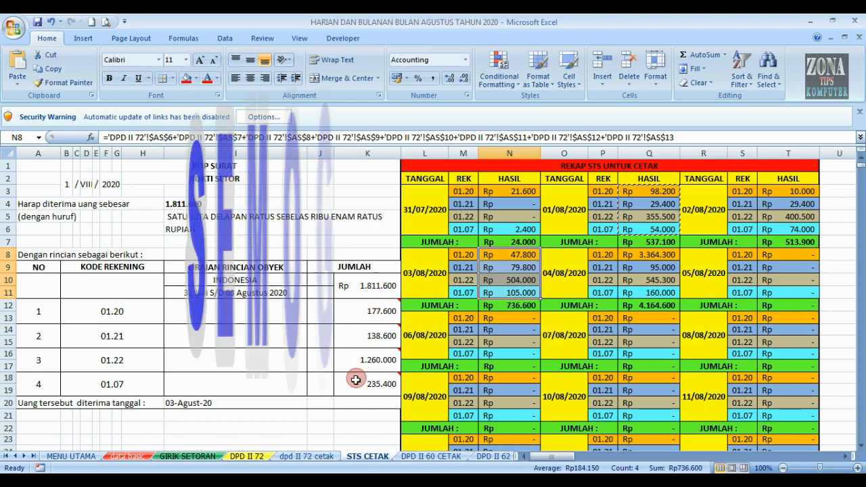
pyautogui.moveTo(387, 472)
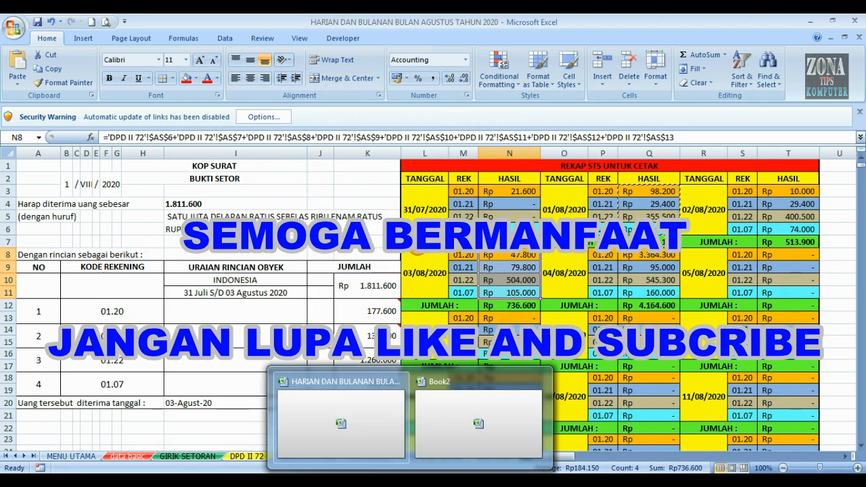